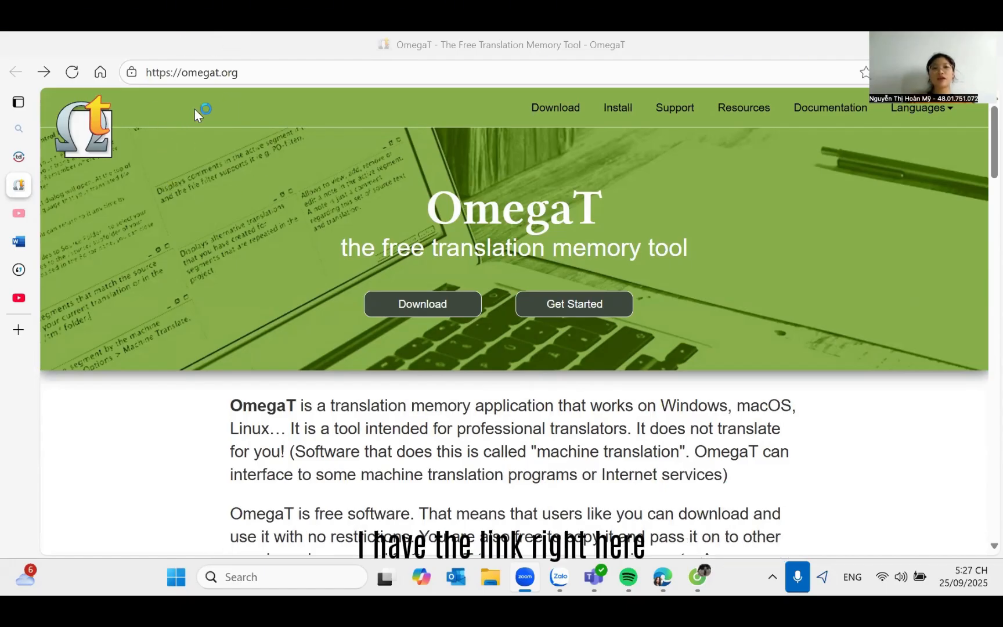
Download the OmegaT 6.0.1 Windows installer packaged with the 64-bit JRE from the OmegaT website.
click(460, 318)
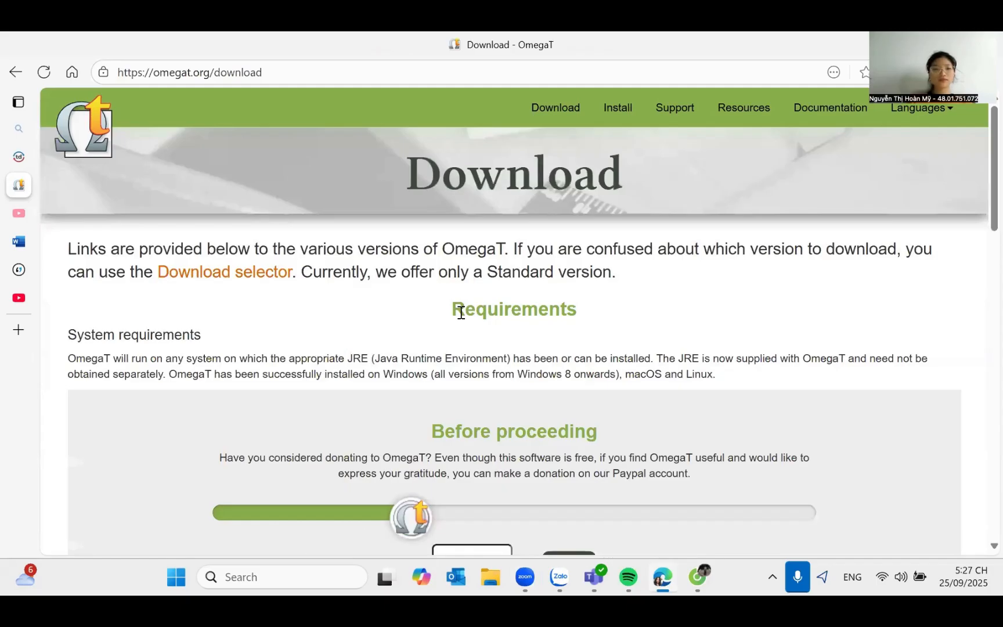
scroll(461, 312, down, 6)
scroll(470, 313, up, 1)
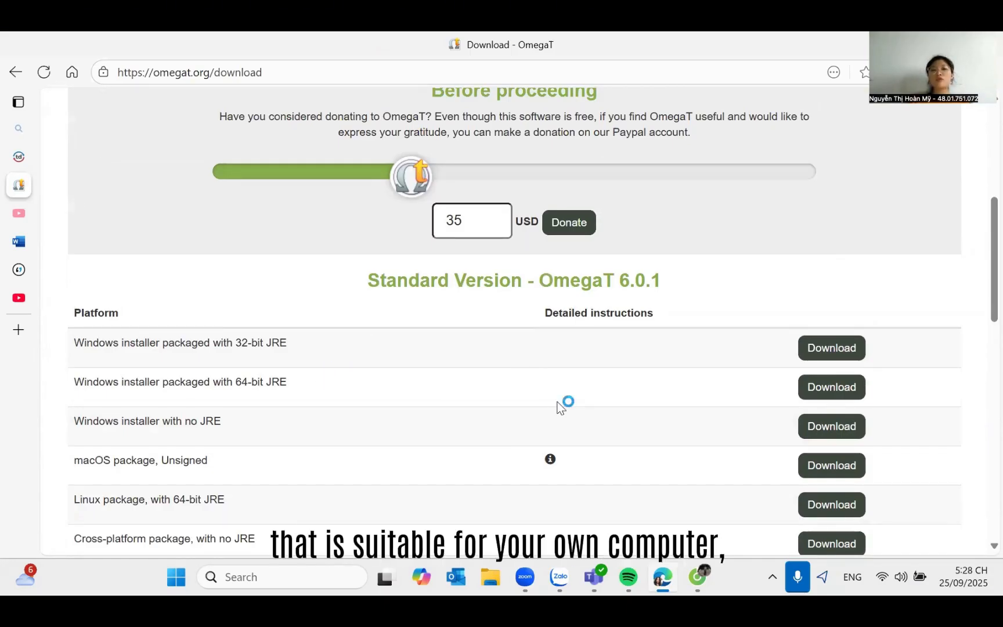
scroll(558, 407, down, 2)
scroll(558, 406, up, 1)
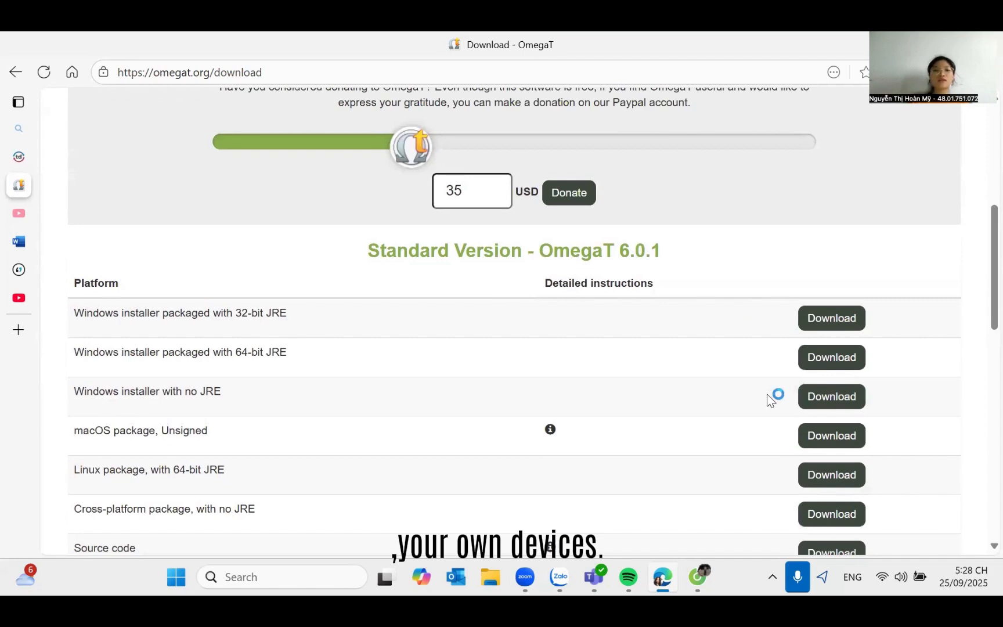
click(817, 363)
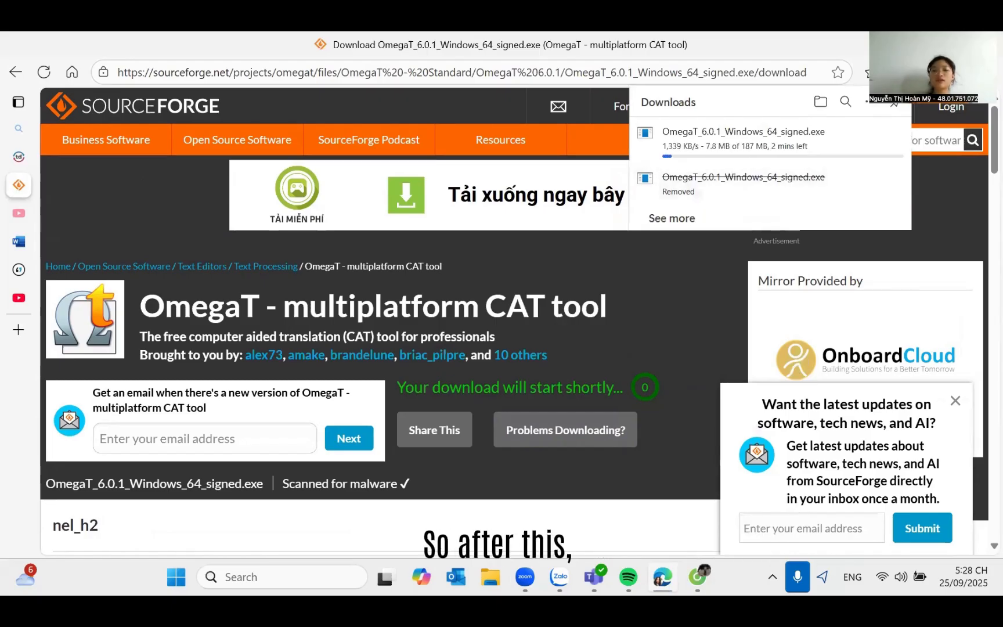
Switch to the installed OmegaT application by launching it.
mouse_move(696, 576)
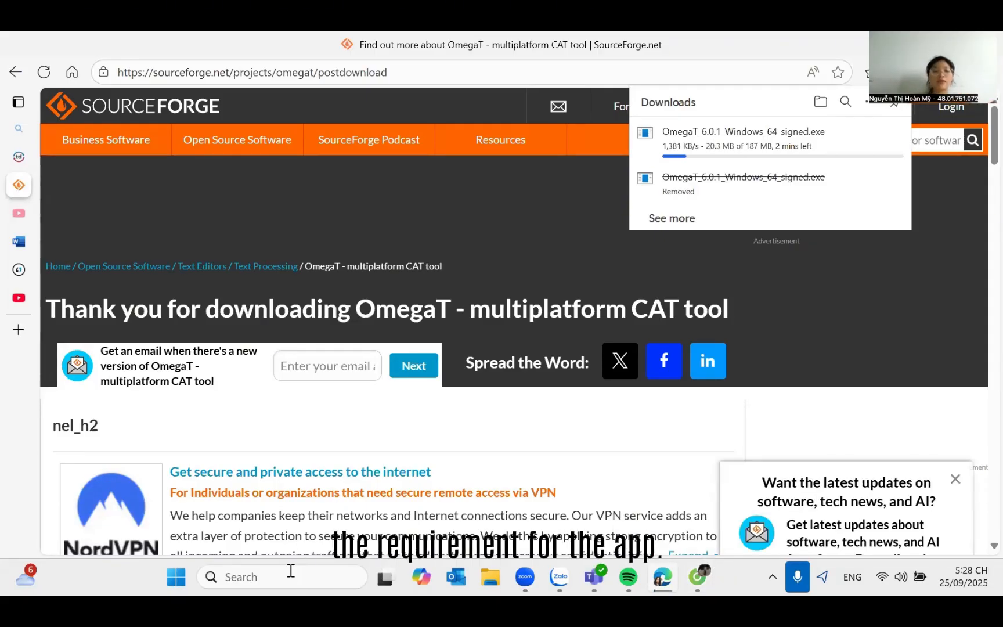
click(267, 573)
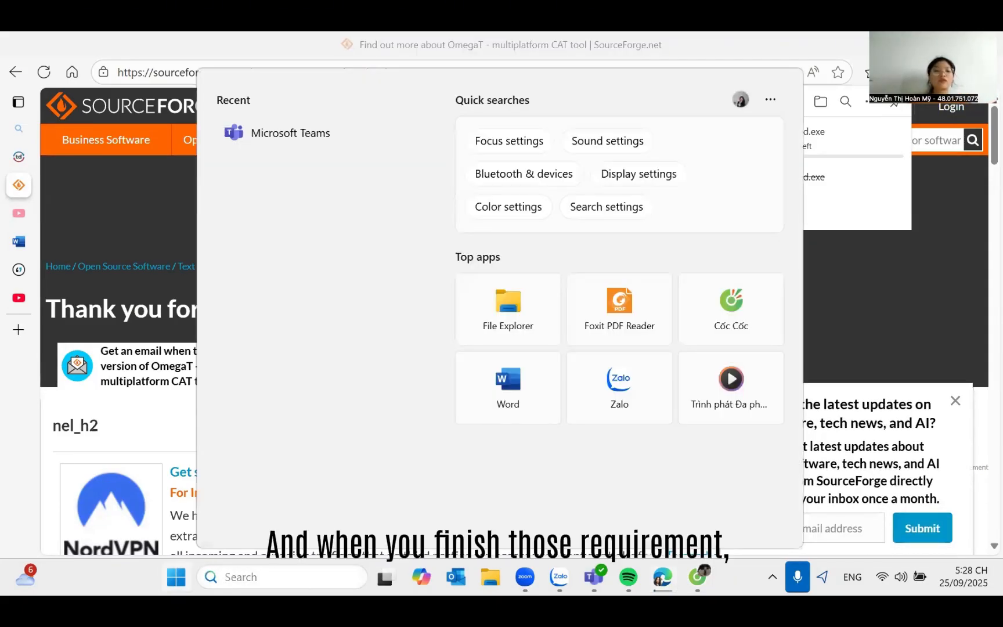
click(176, 577)
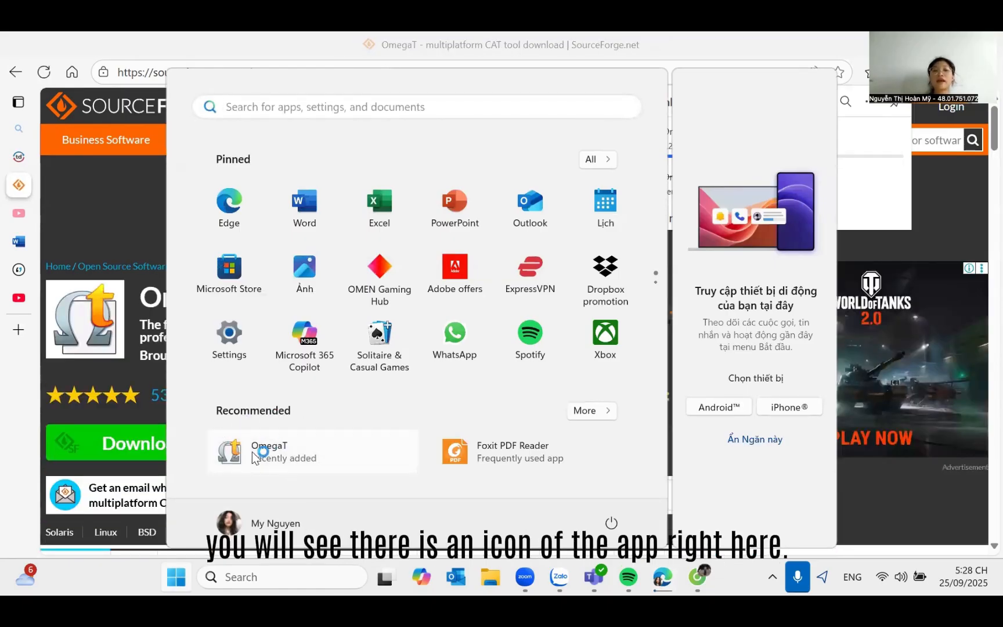
click(270, 446)
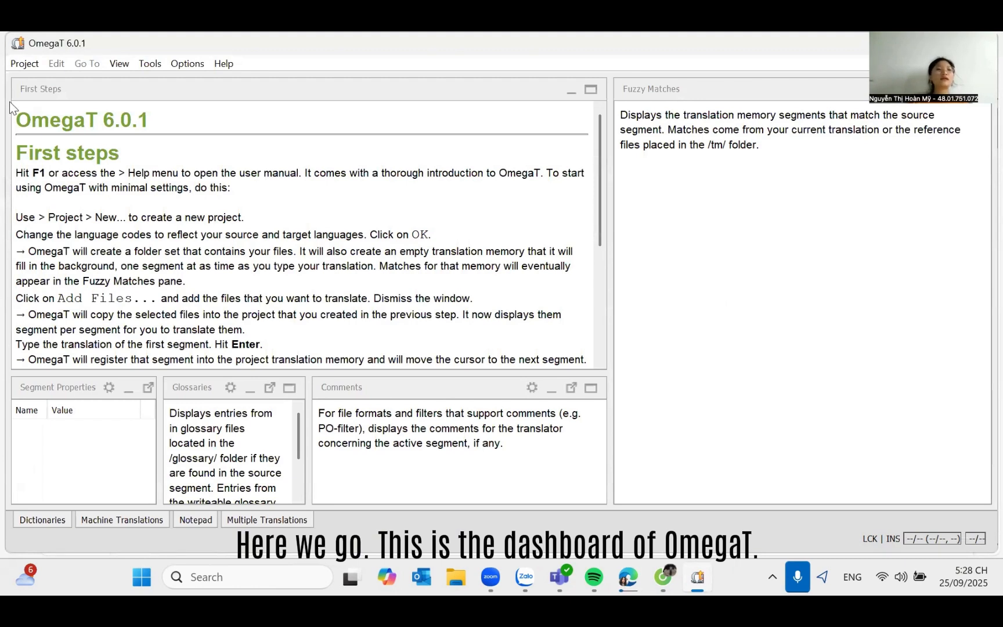
Create a new translation project folder named "task 2" on the Desktop.
click(25, 65)
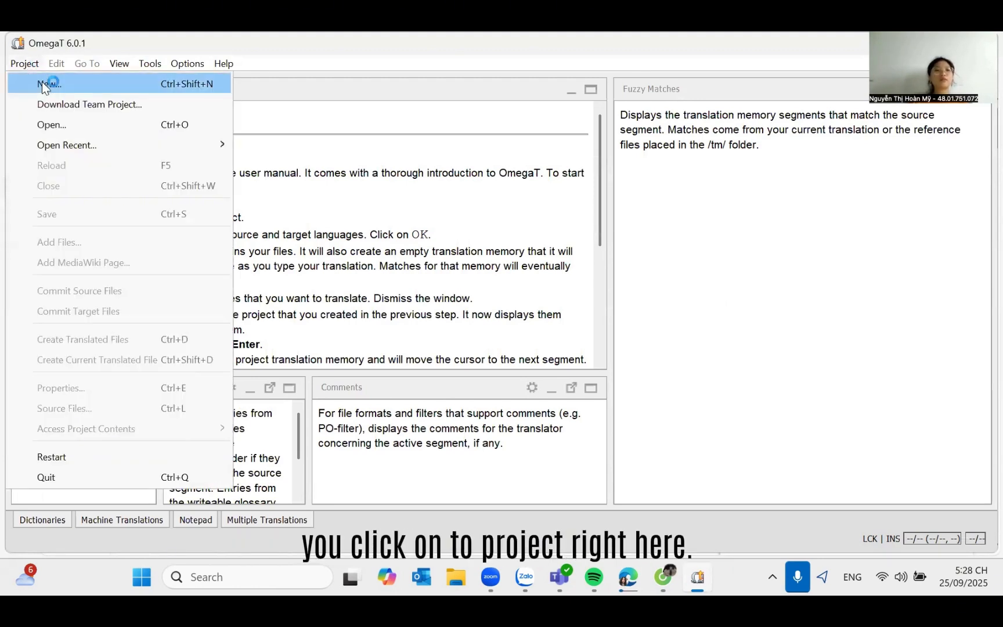
click(41, 83)
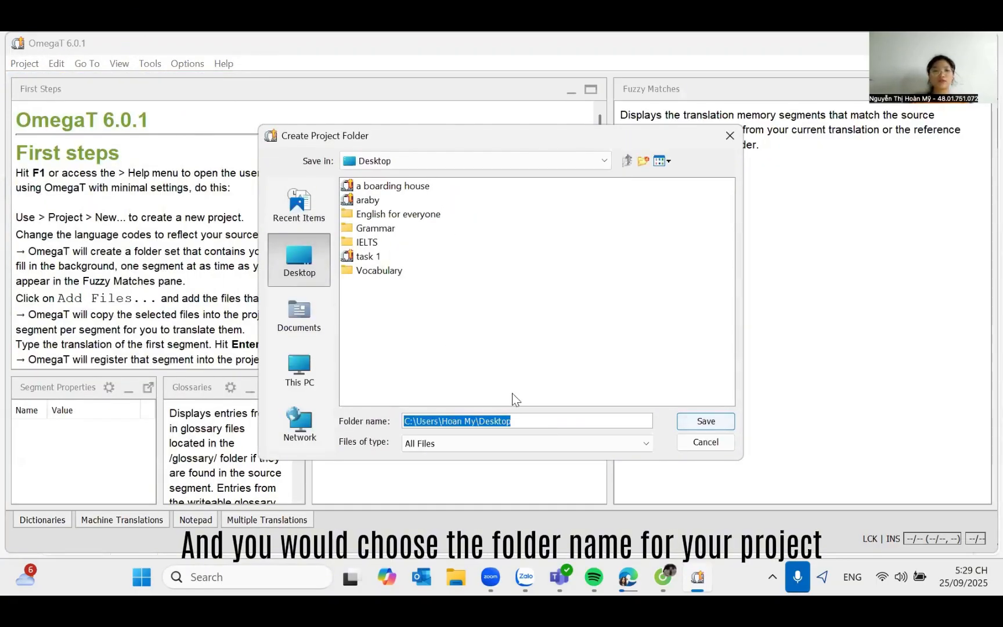
key(BackSpace)
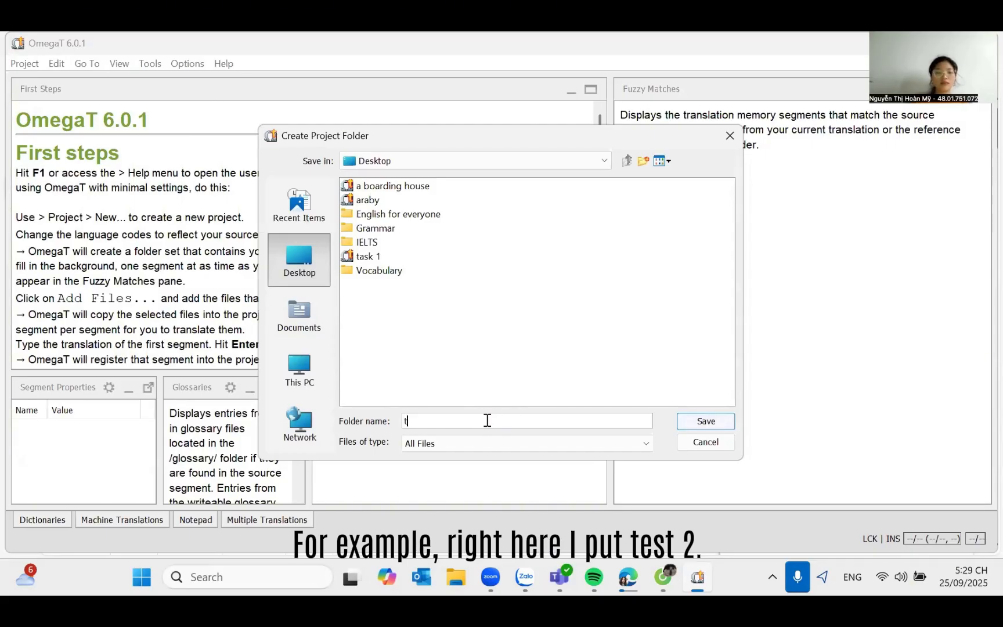
text(task 2)
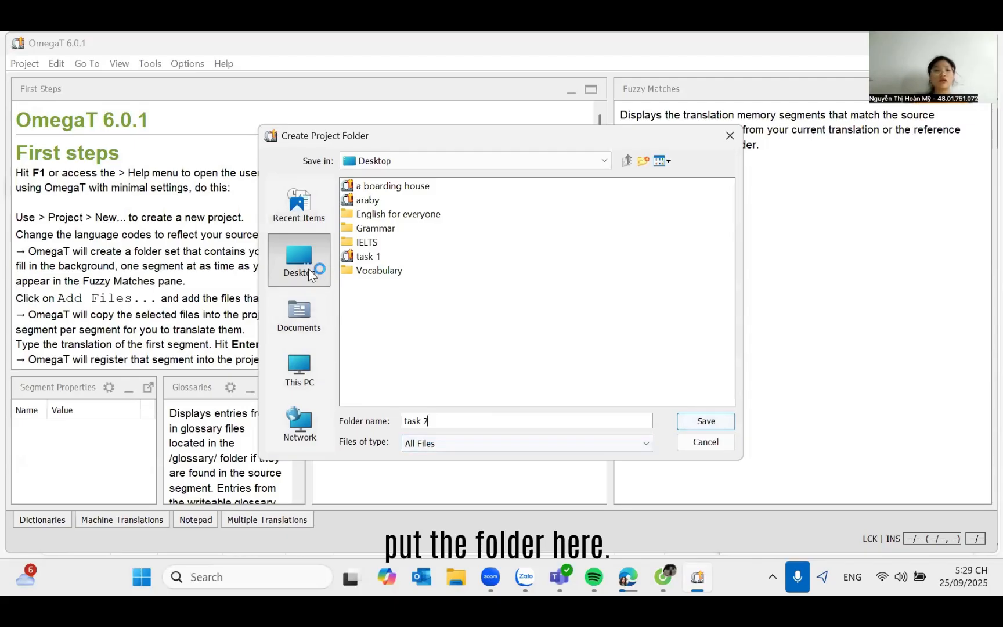
click(716, 428)
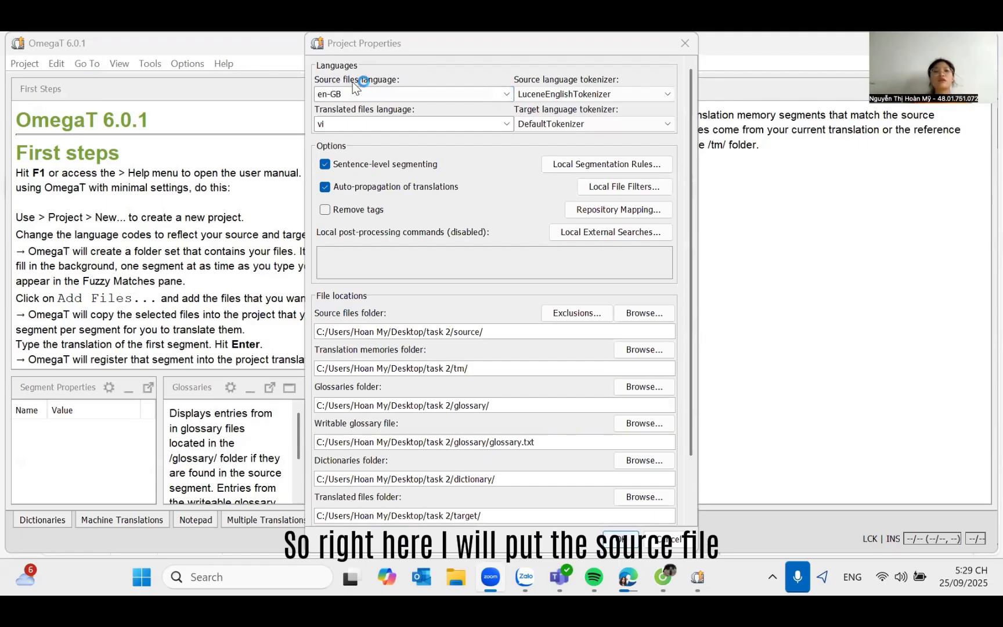
Set the project's source language to en-GB and its translated files language to vi, and accept the project properties.
click(508, 91)
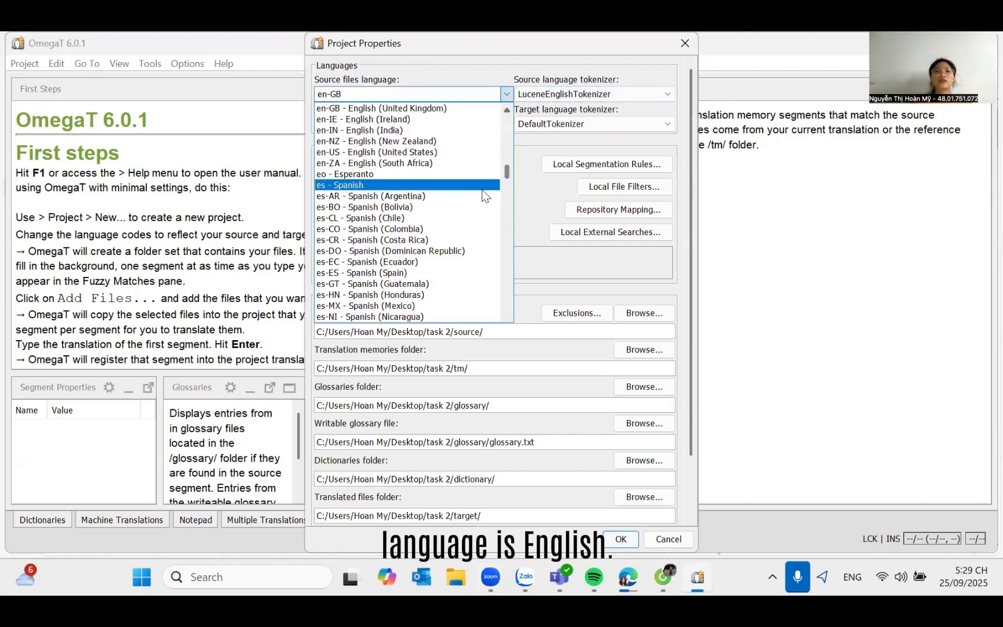
click(472, 108)
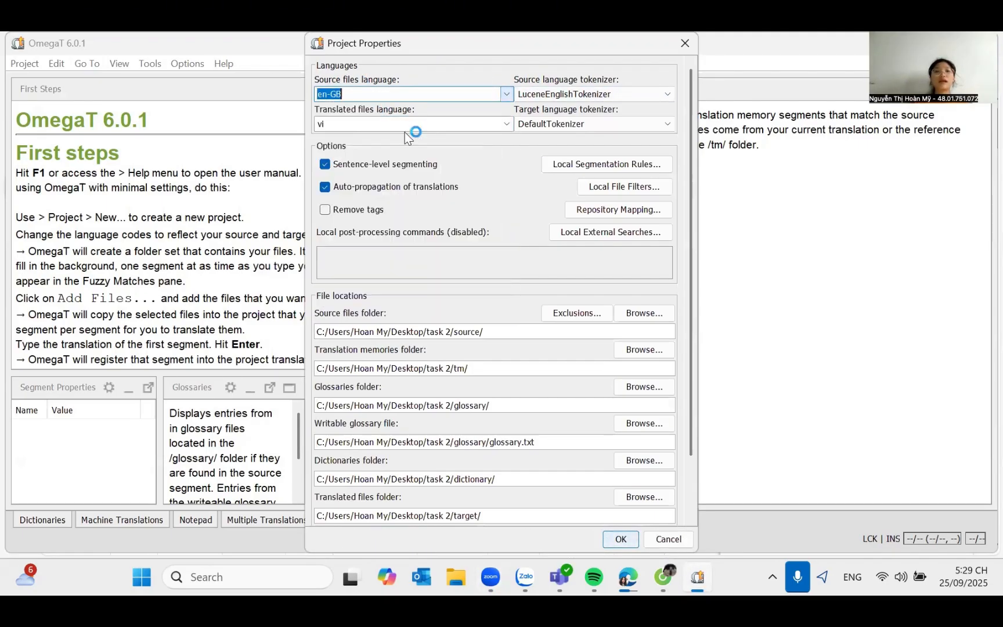
click(507, 124)
click(456, 215)
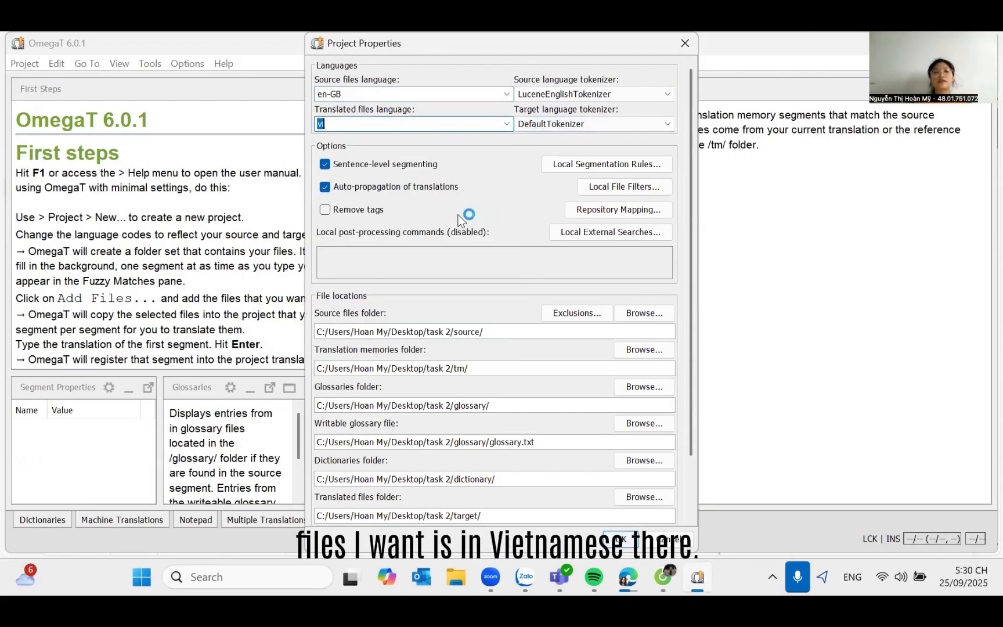
click(613, 535)
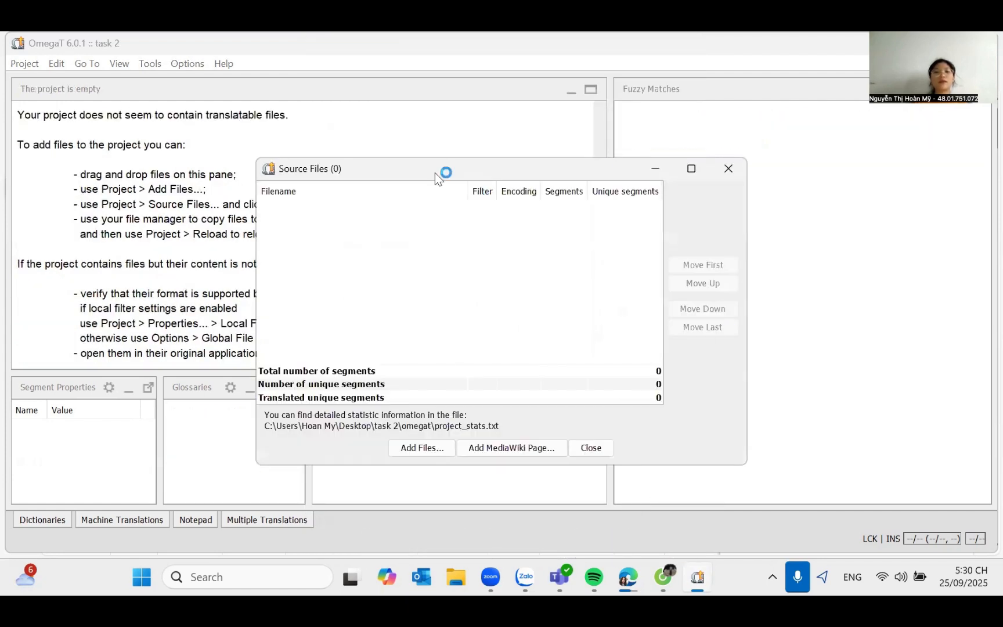
Add the IC Assignment Word document from the Desktop to the project's source files and dismiss the source file list.
click(430, 450)
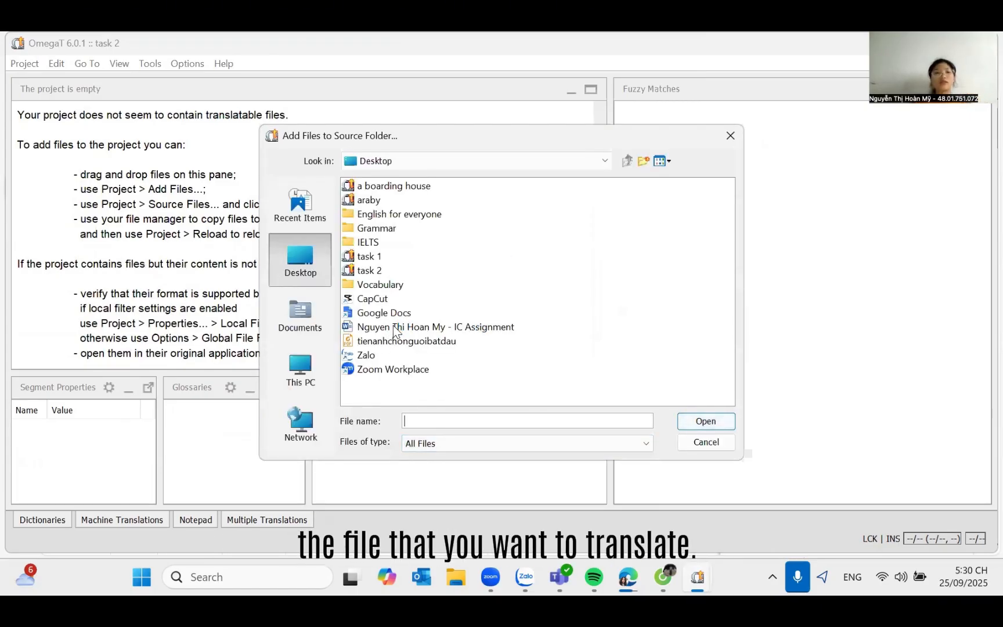
click(392, 327)
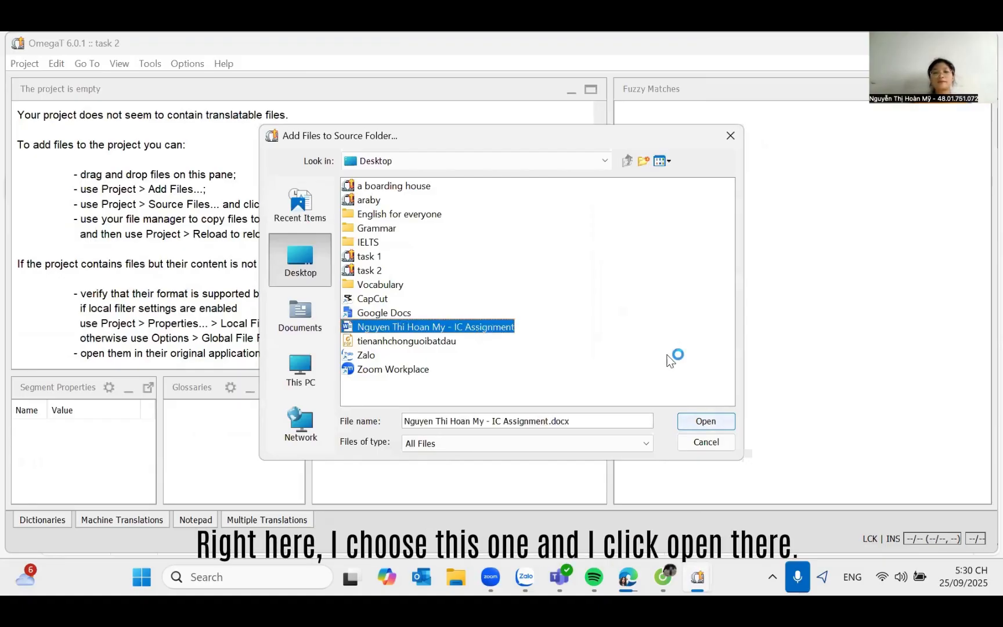
click(704, 421)
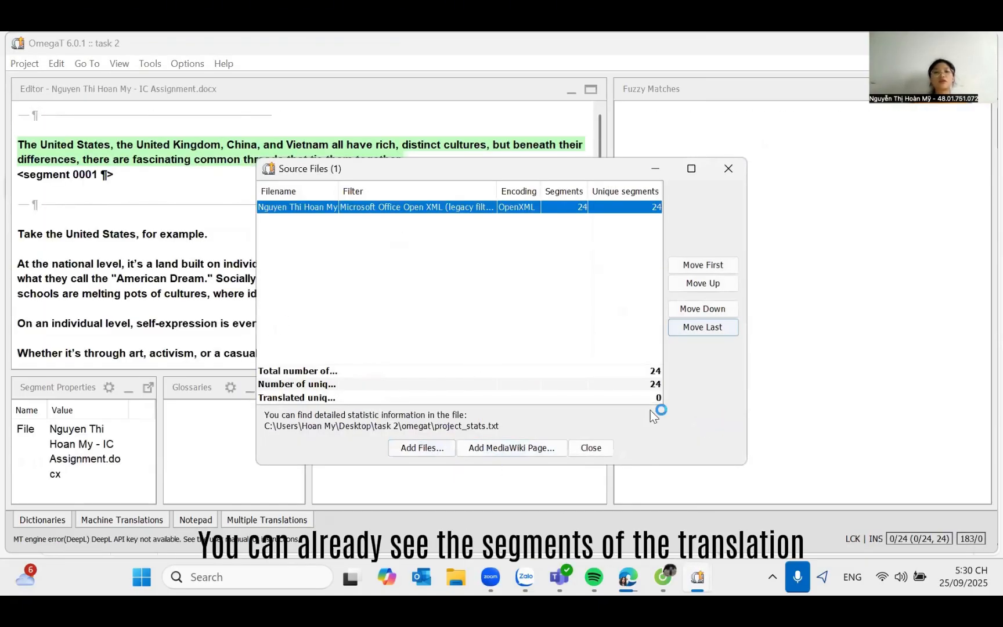
click(591, 448)
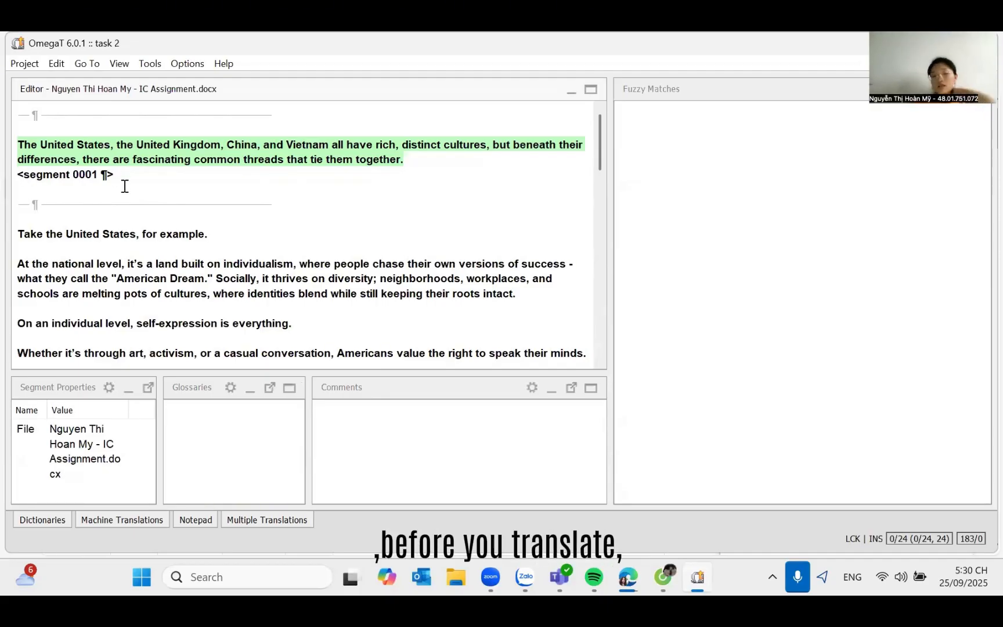
Create a glossary entry with source term "The United States" and target term "Nước Mỹ".
click(236, 390)
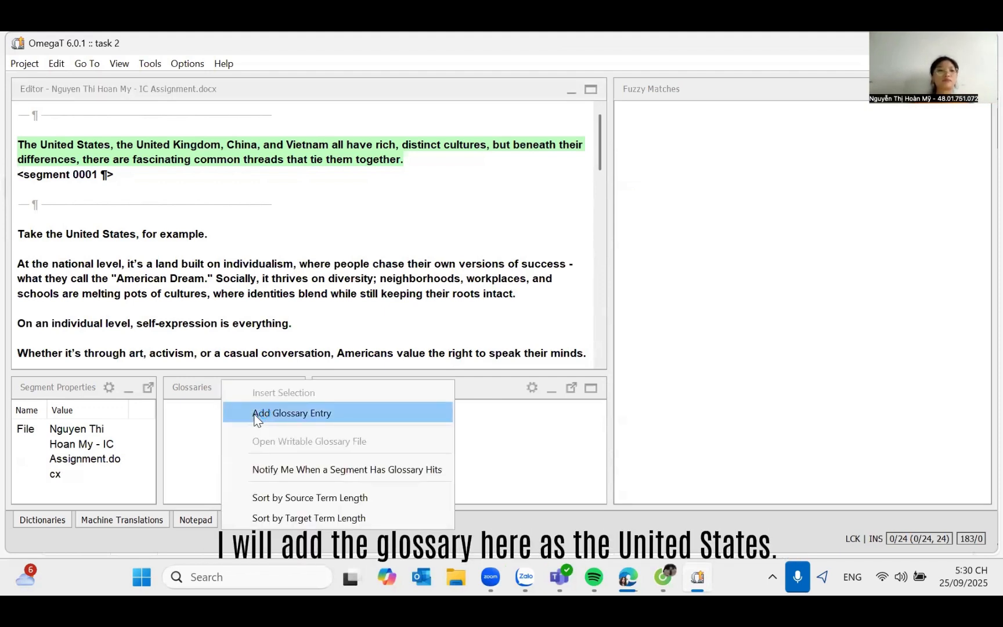
click(257, 415)
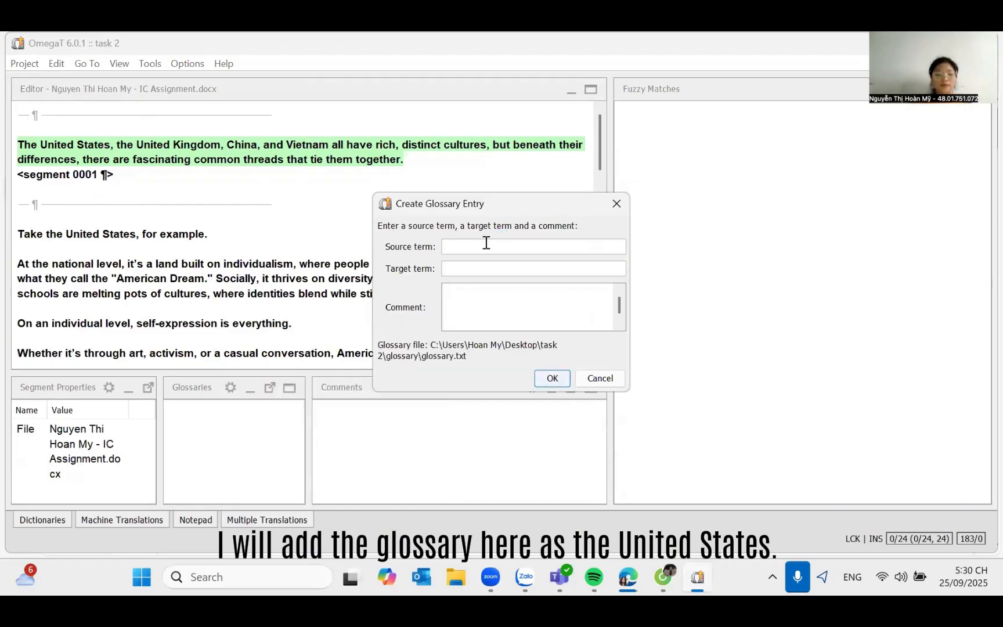
text(The Unite)
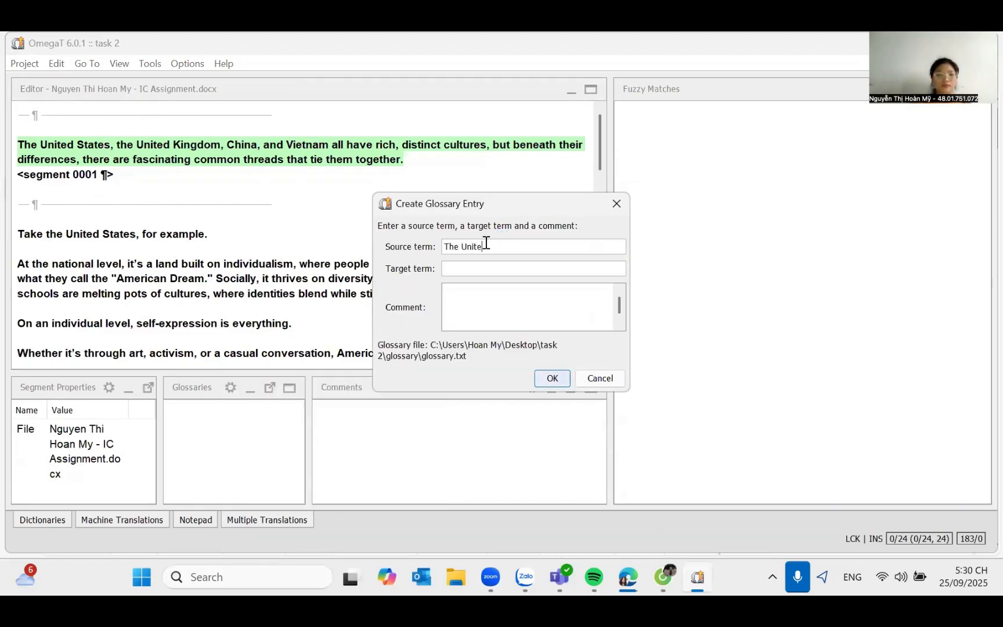
text(d States)
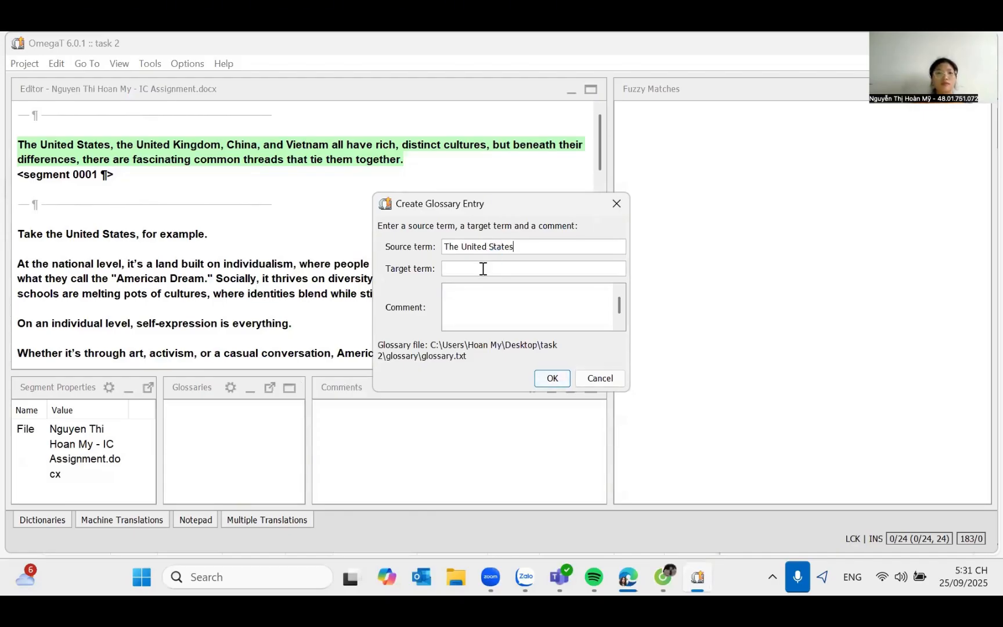
text(Nươ)
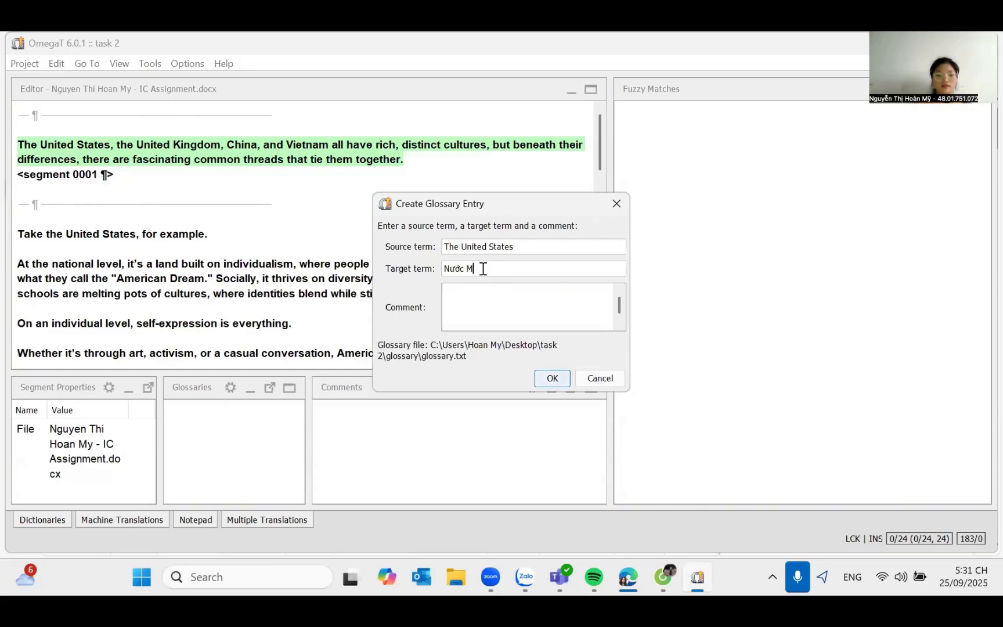
click(552, 377)
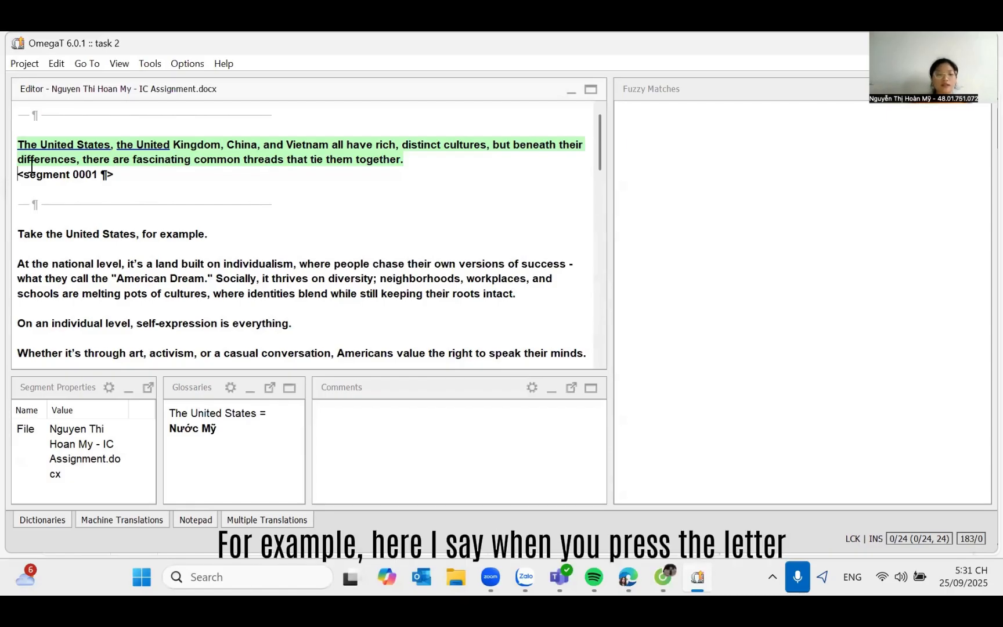
Start the translation of the first segment by inserting the suggested glossary term "Nước Mỹ".
text(N)
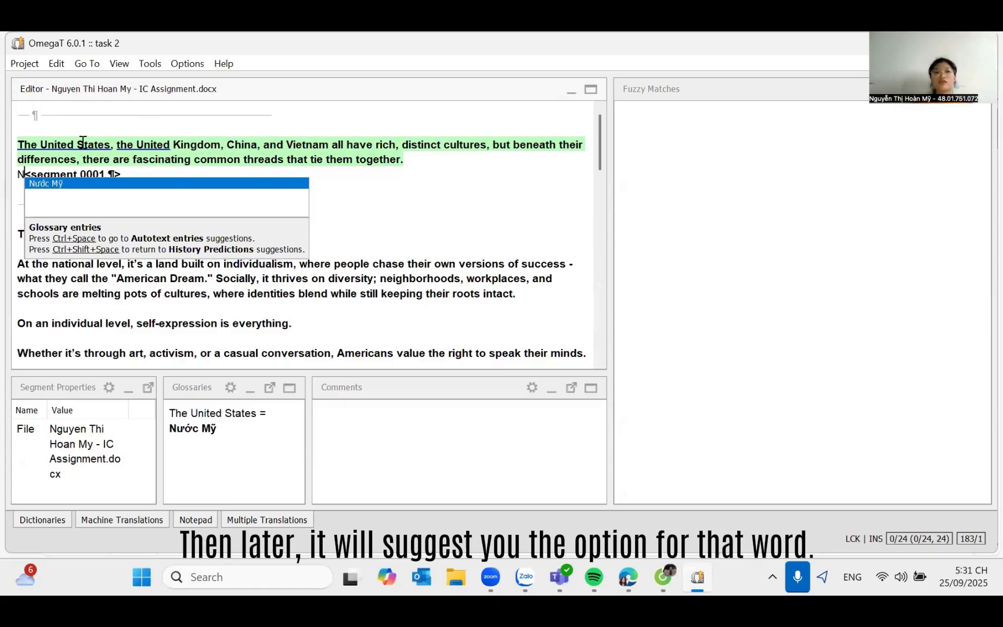
mouse_move(87, 143)
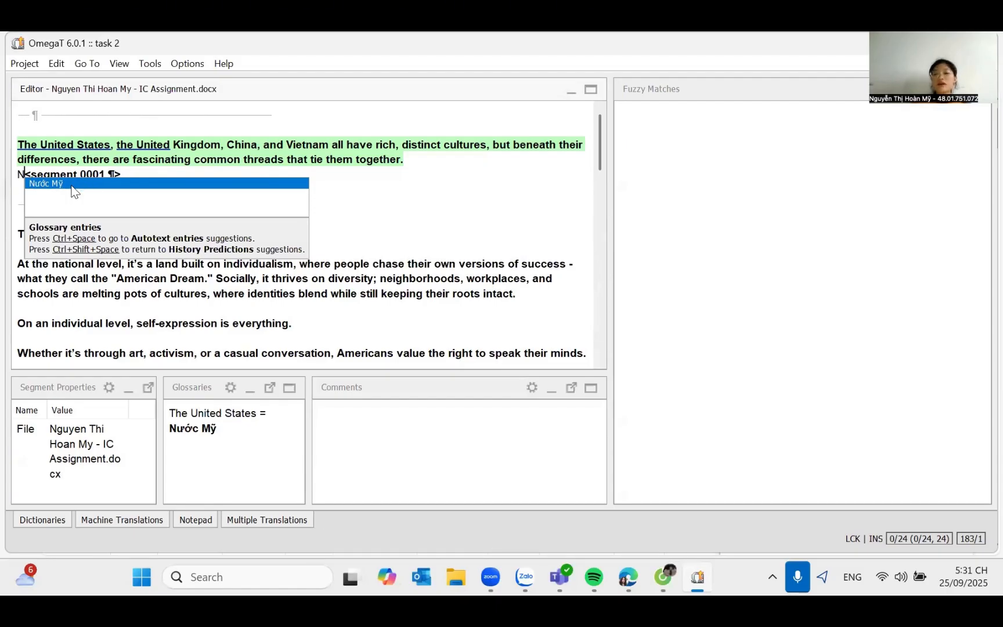
key(Return)
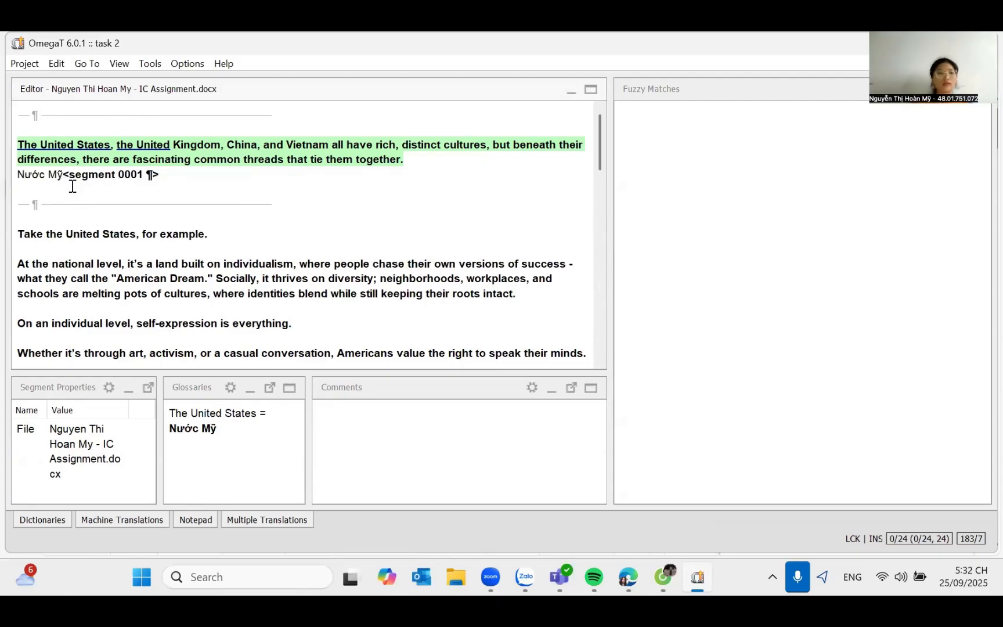
Continue the first segment's translation after "Nước Mỹ" with ", Anh Quốc, Trung Quốc, và Việt Nam đều có".
text(, )
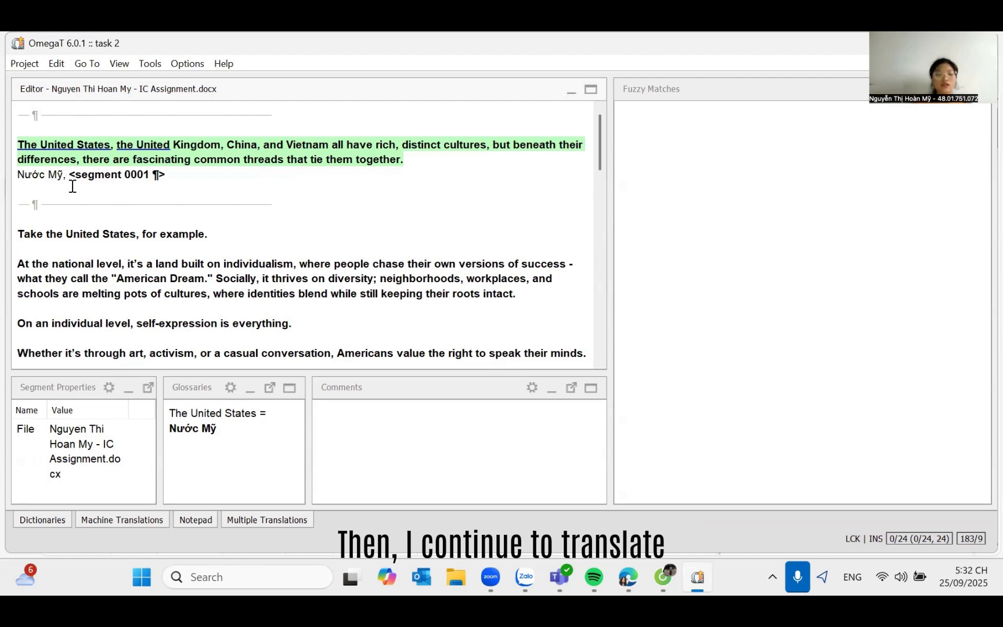
text(n)
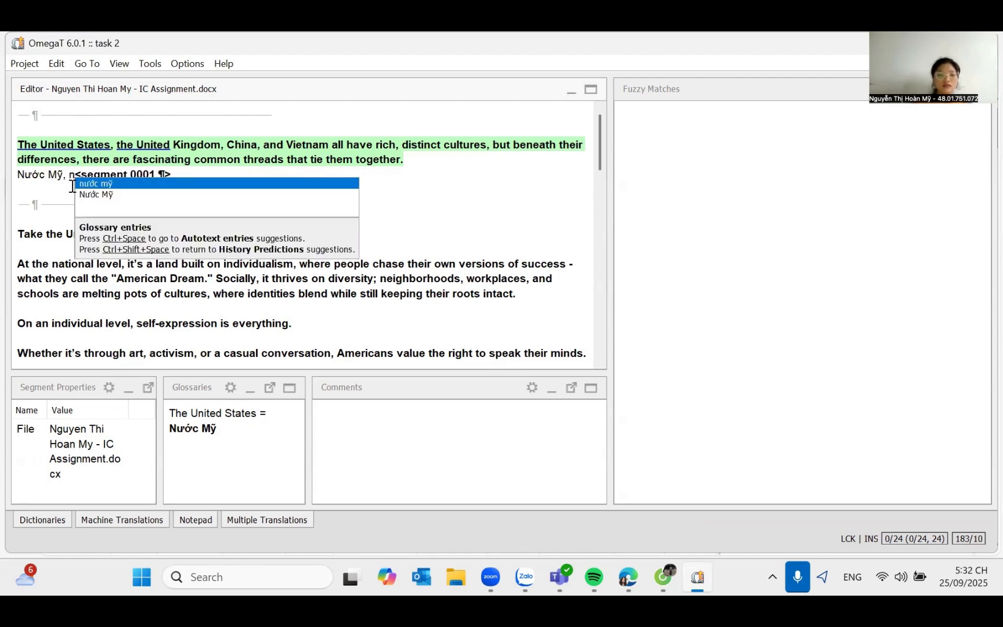
key(BackSpace)
text(Anh)
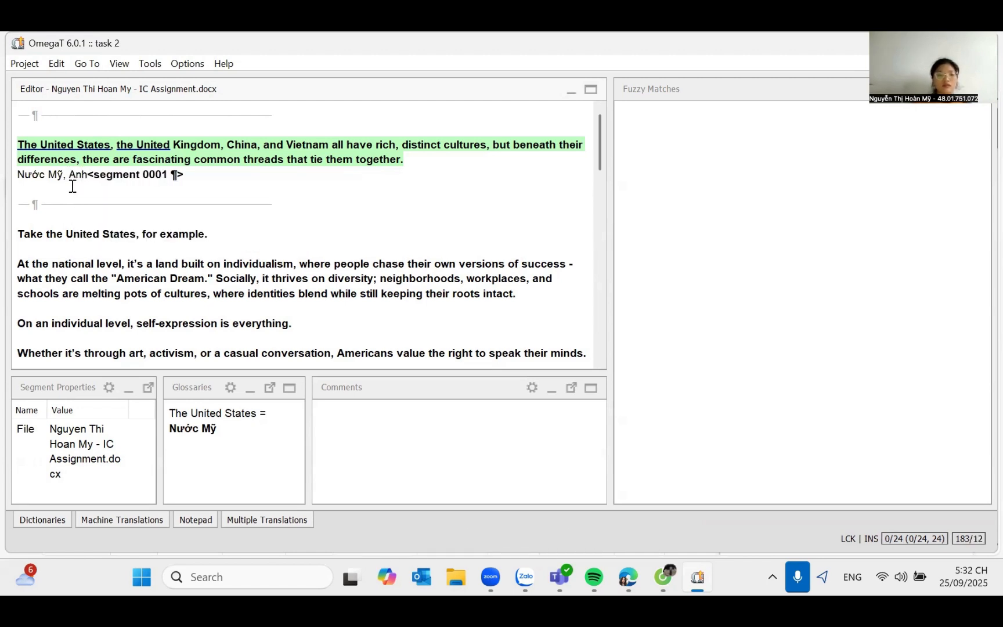
text( Quốc)
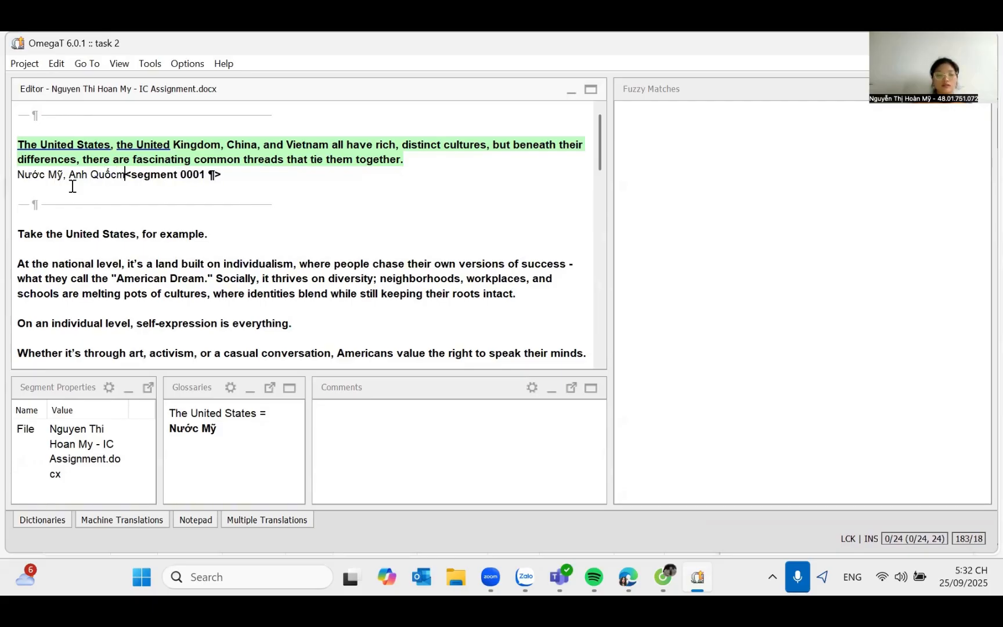
text(, Trung)
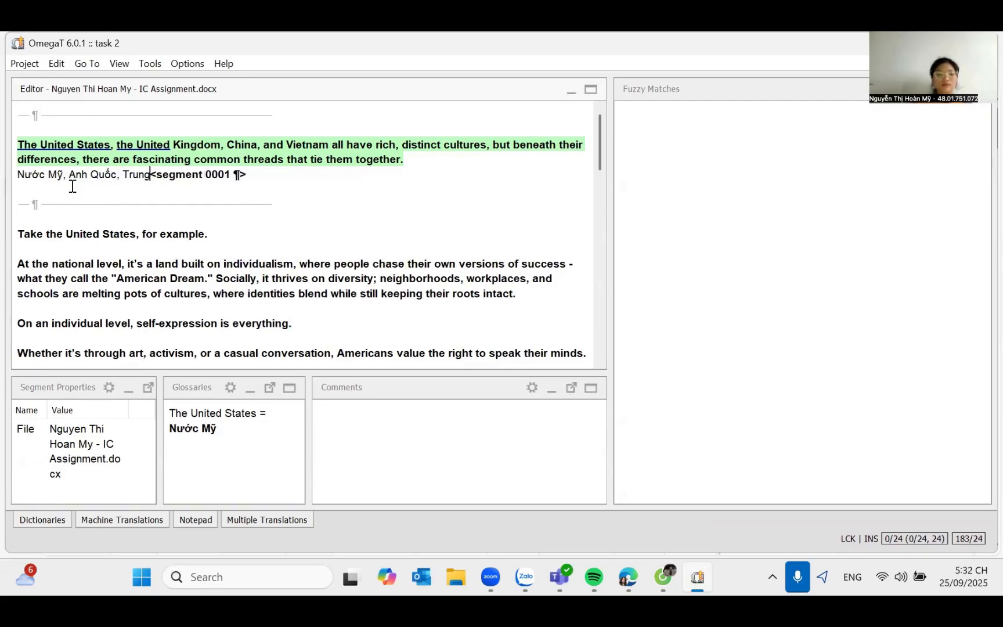
text( Quốc, và )
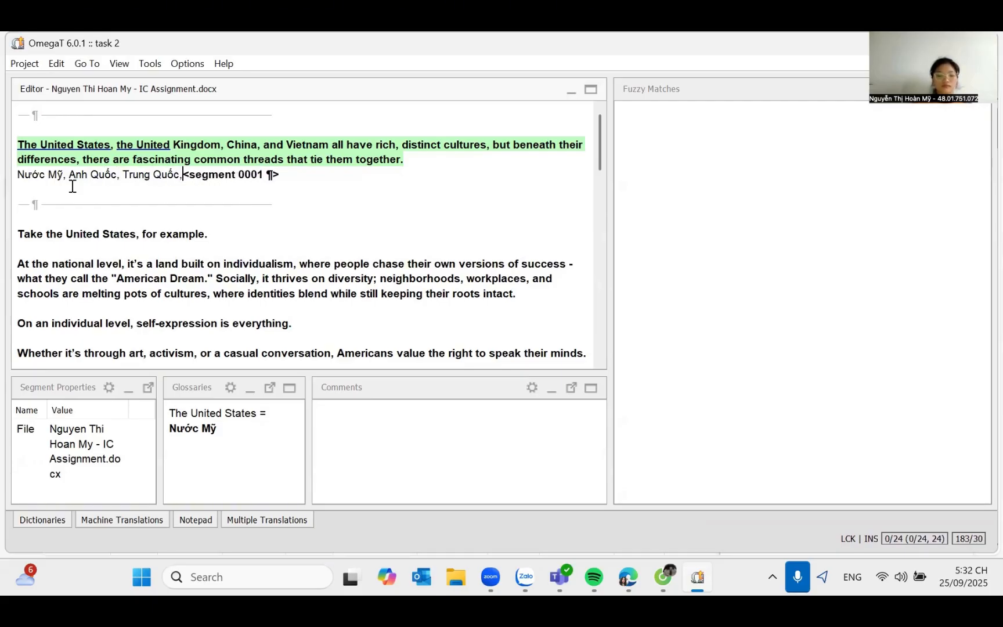
text(Việt )
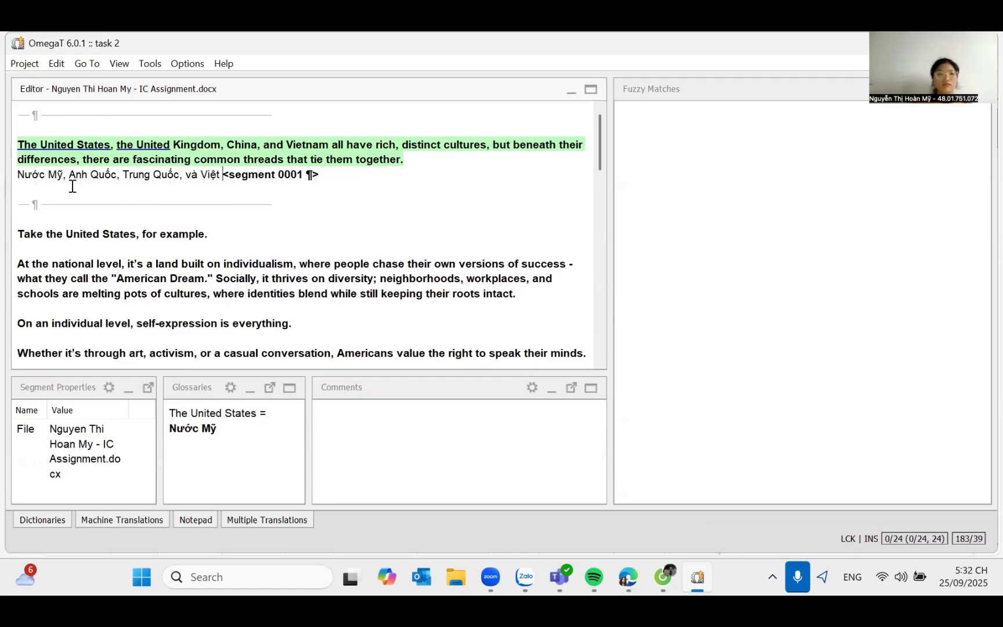
text(Nam đều có )
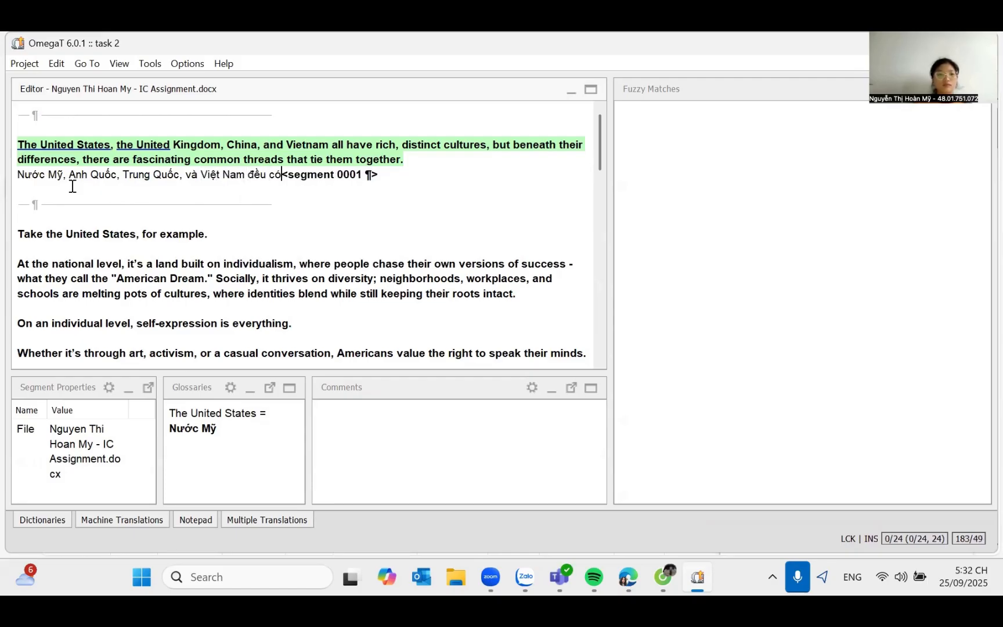
Complete the first segment's translation with "những nền văn hóa khác nhau..." and advance to the next segment.
text(nhưng)
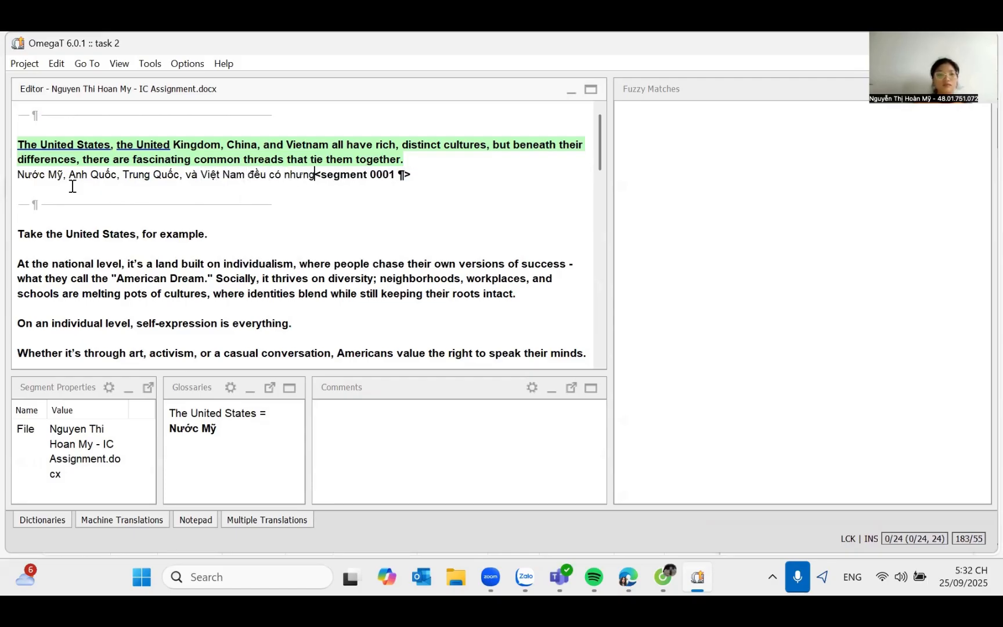
text(x nền văn h)
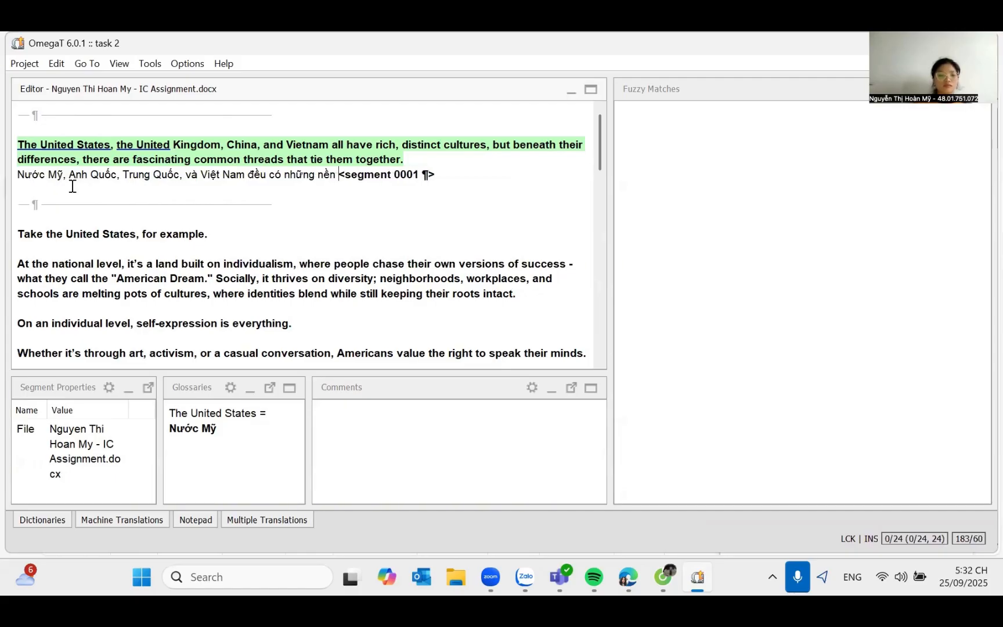
text(óa )
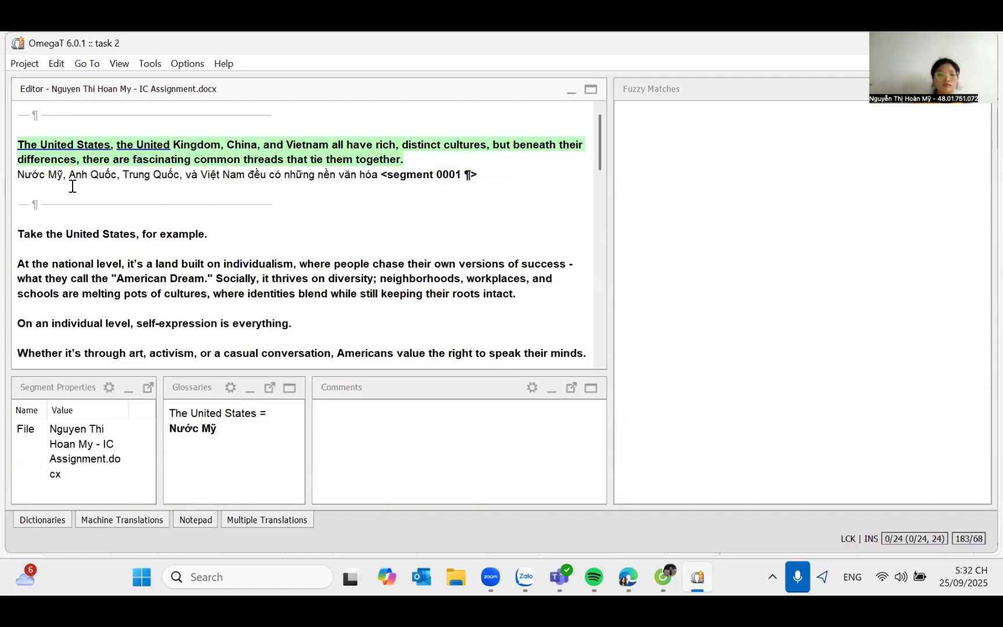
text(khác nhau)
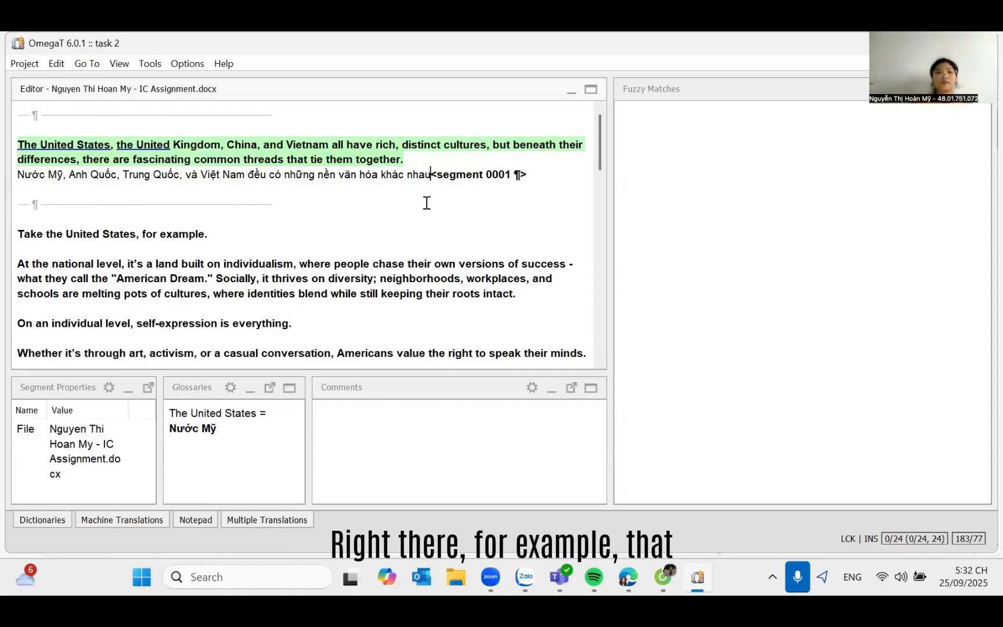
text(...)
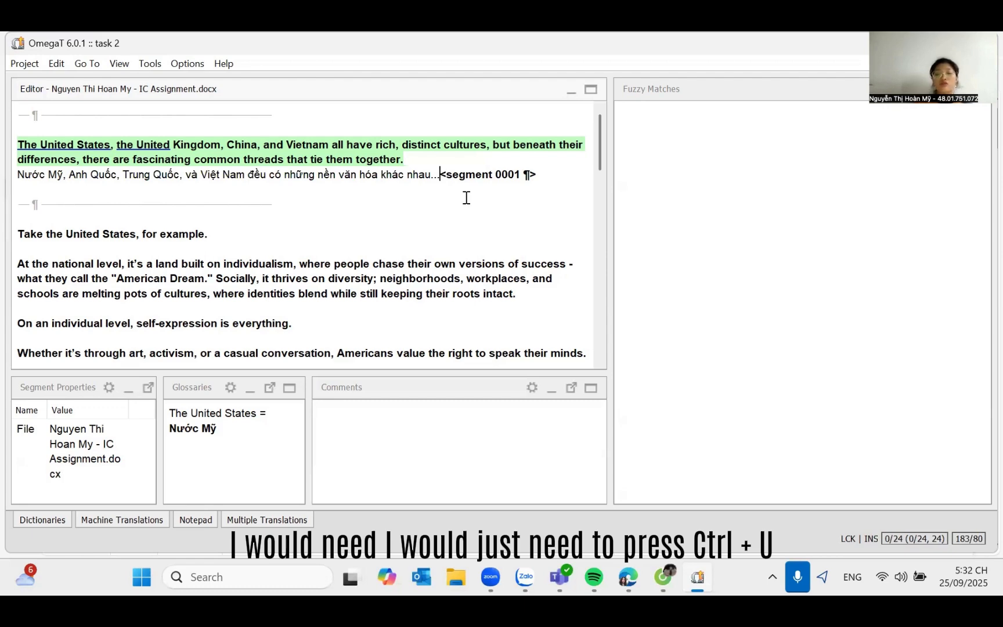
key(ctrl+u)
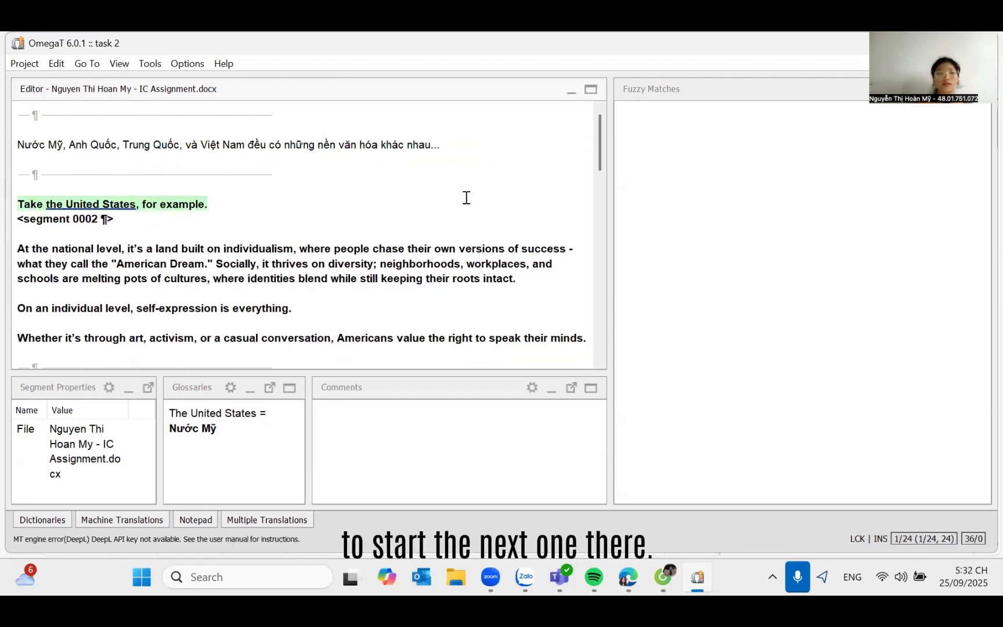
Go forward to the third segment, back to the first, and look over the remaining untranslated segments.
key(ctrl+u)
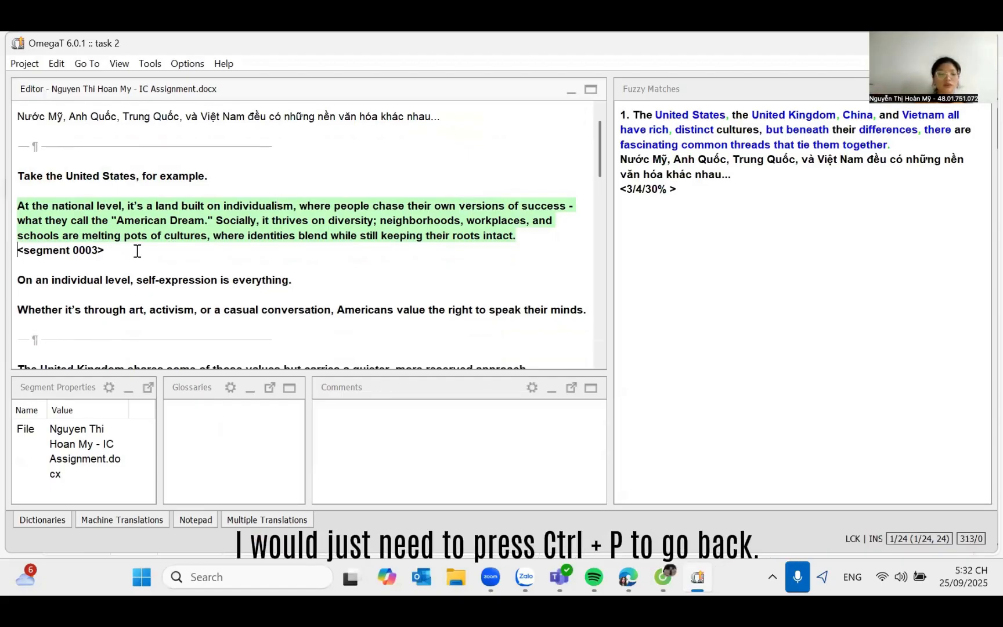
key(ctrl+p)
key(ctrl+p)
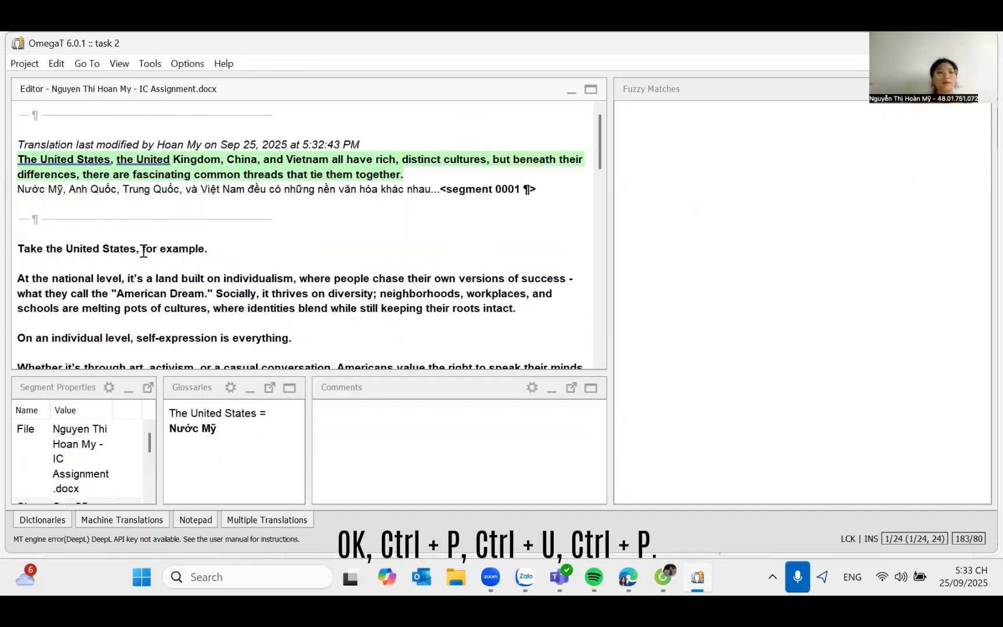
key(ctrl+u)
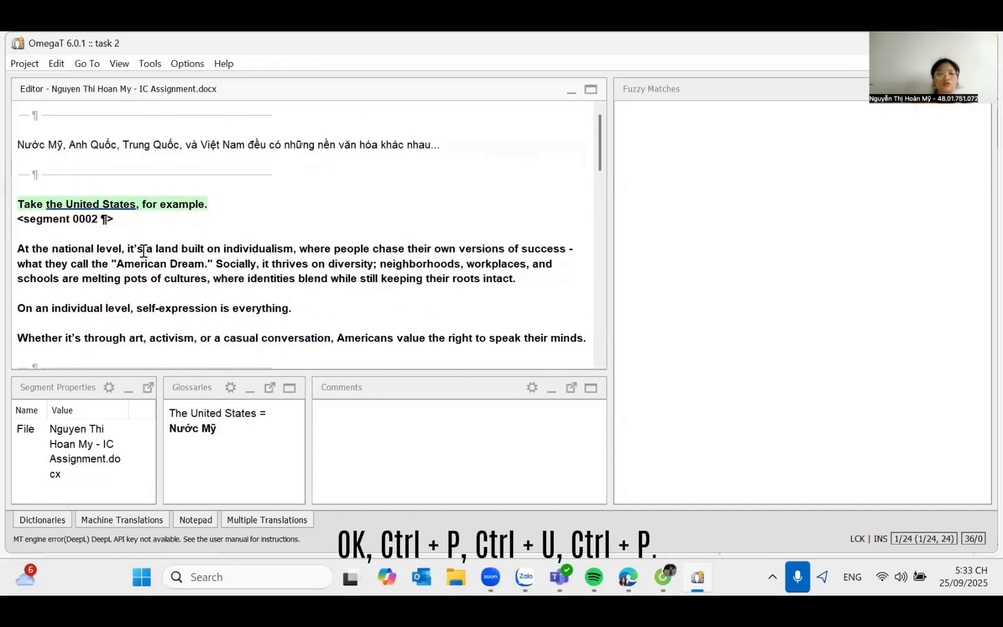
key(ctrl+p)
scroll(246, 227, down, 5)
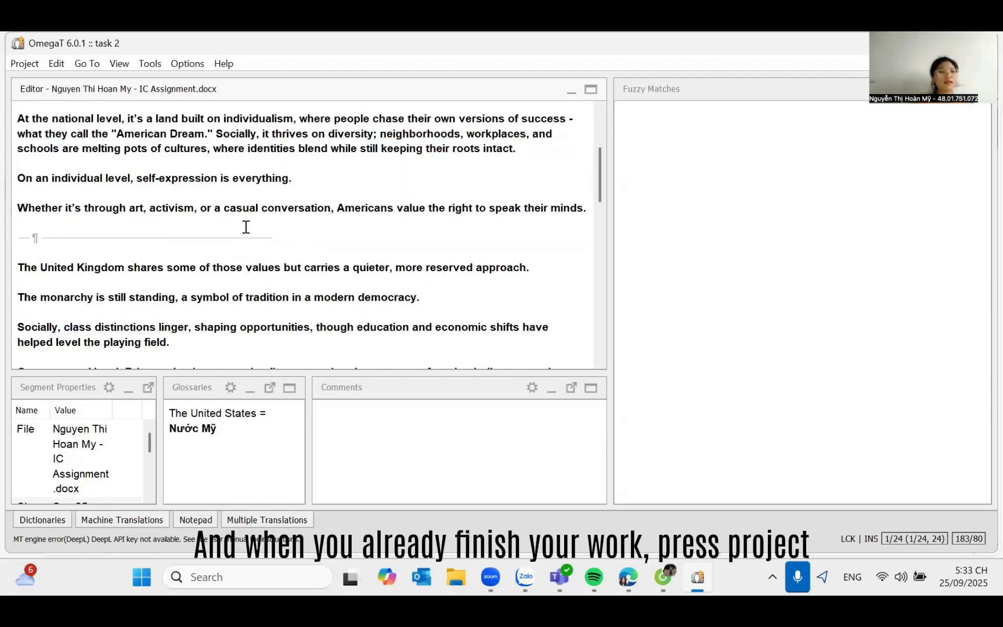
scroll(184, 263, down, 3)
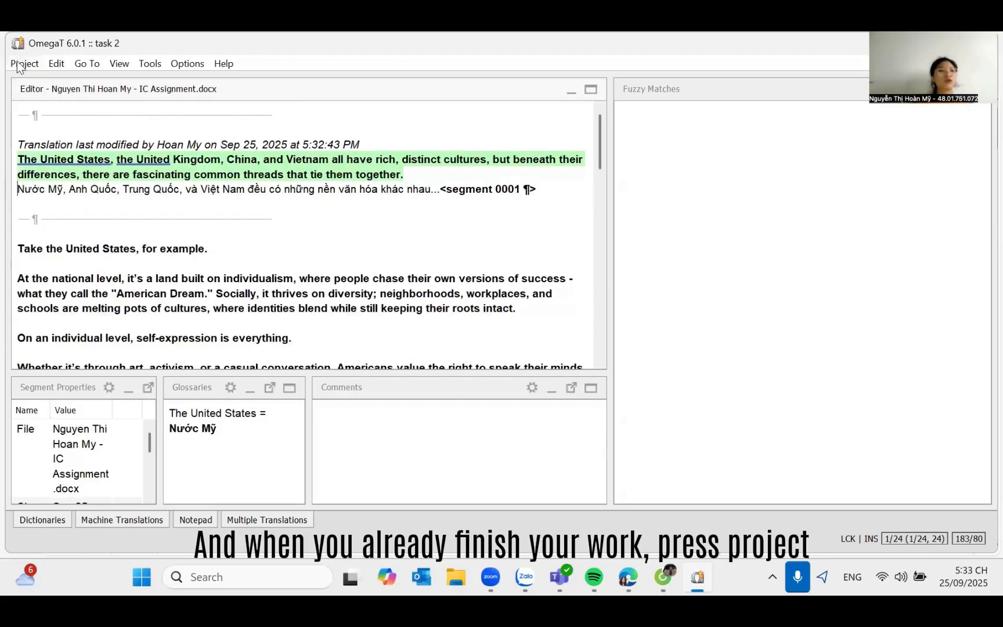
Save the project and create the translated file for the current document.
click(21, 63)
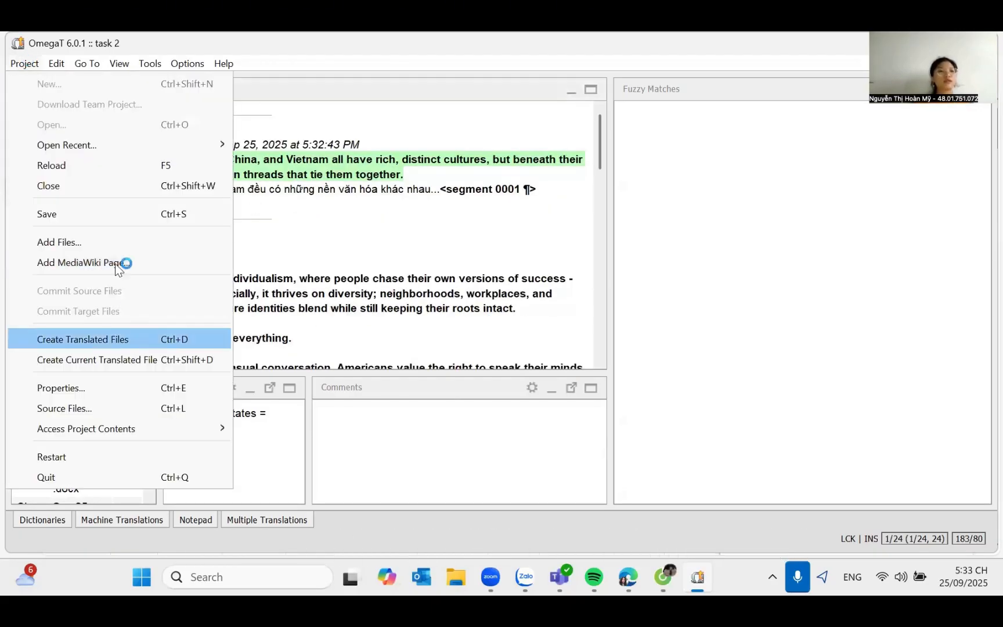
click(115, 219)
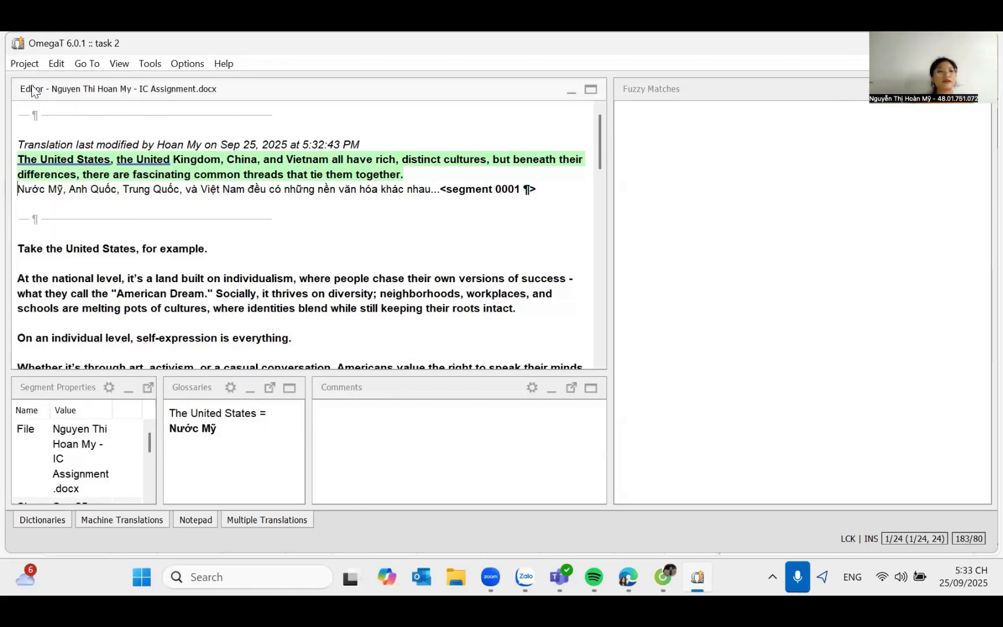
click(25, 63)
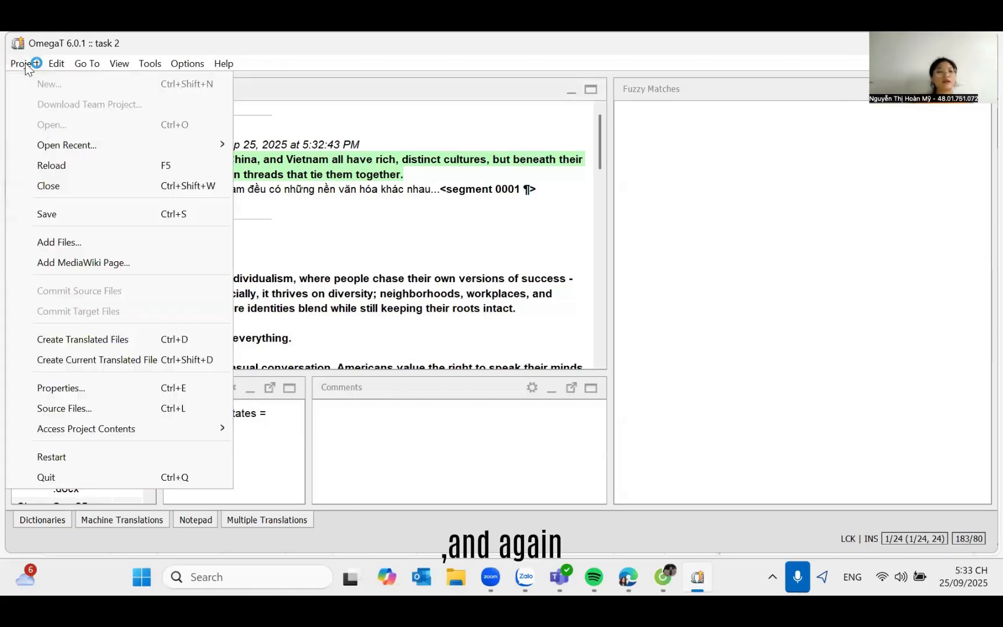
click(184, 359)
Quit OmegaT and clear the browser window away to reach the desktop.
click(24, 63)
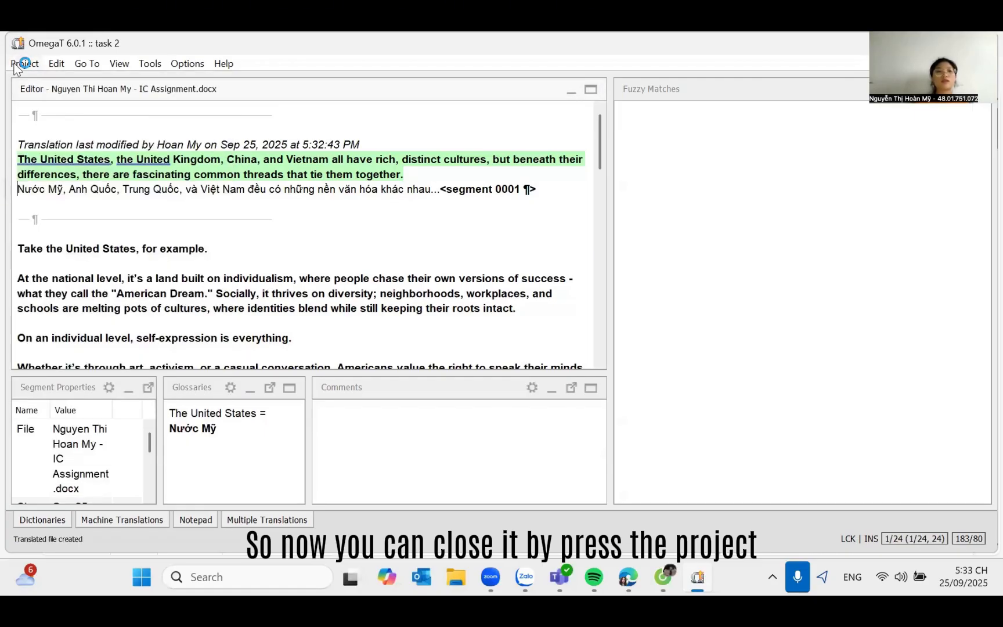
click(82, 482)
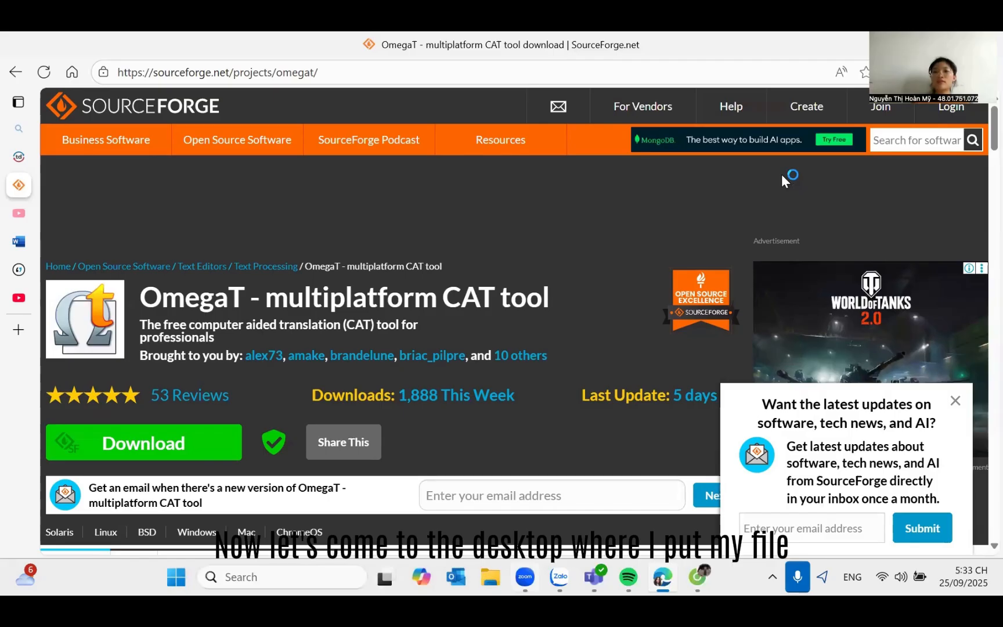
click(914, 44)
click(914, 43)
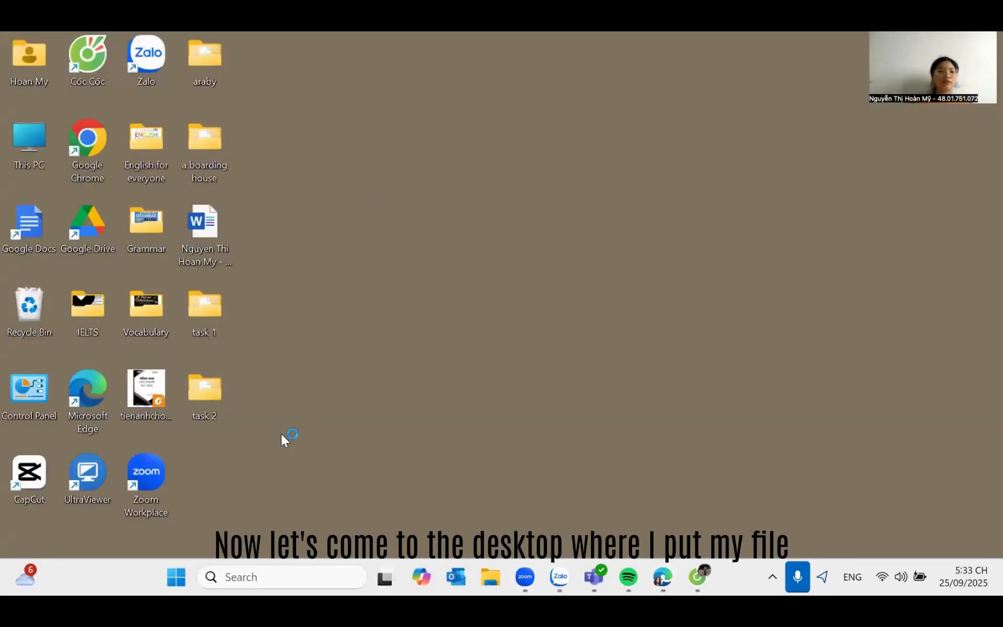
Open the translated IC Assignment document in Word from the target folder of the desktop's task 2 project.
double_click(200, 398)
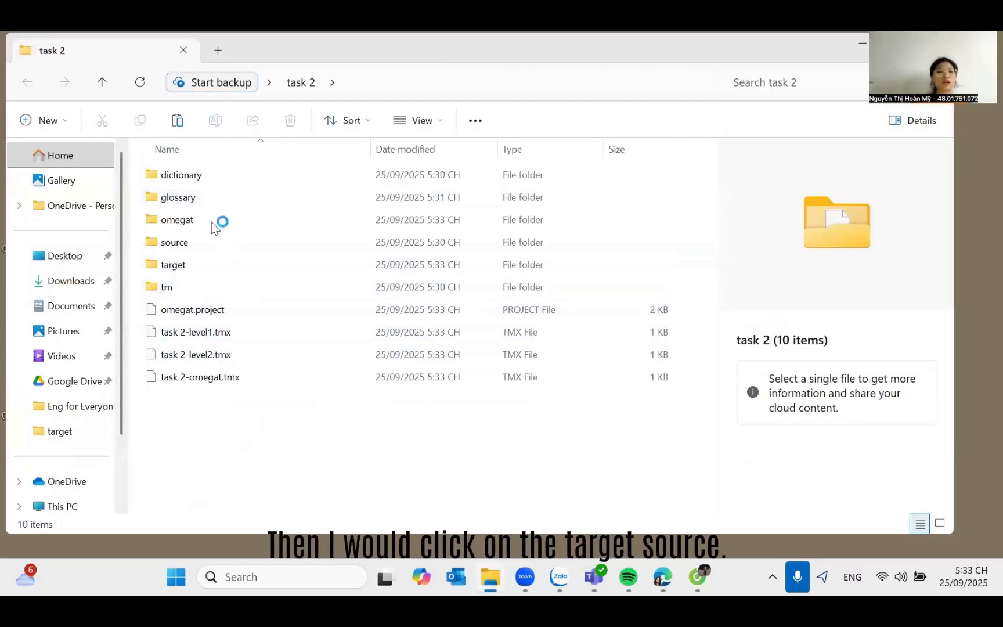
double_click(206, 267)
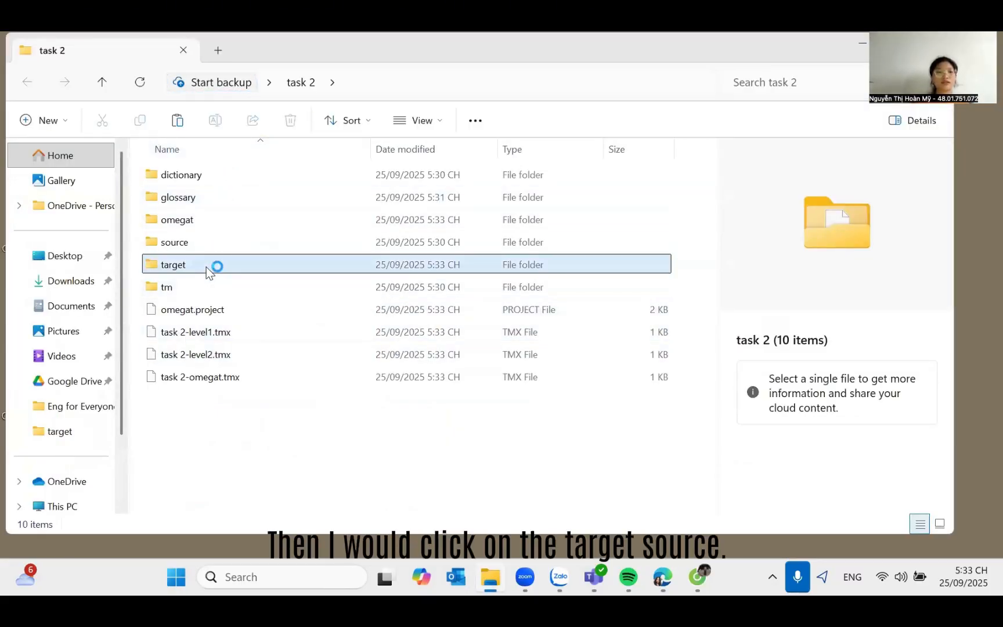
double_click(265, 180)
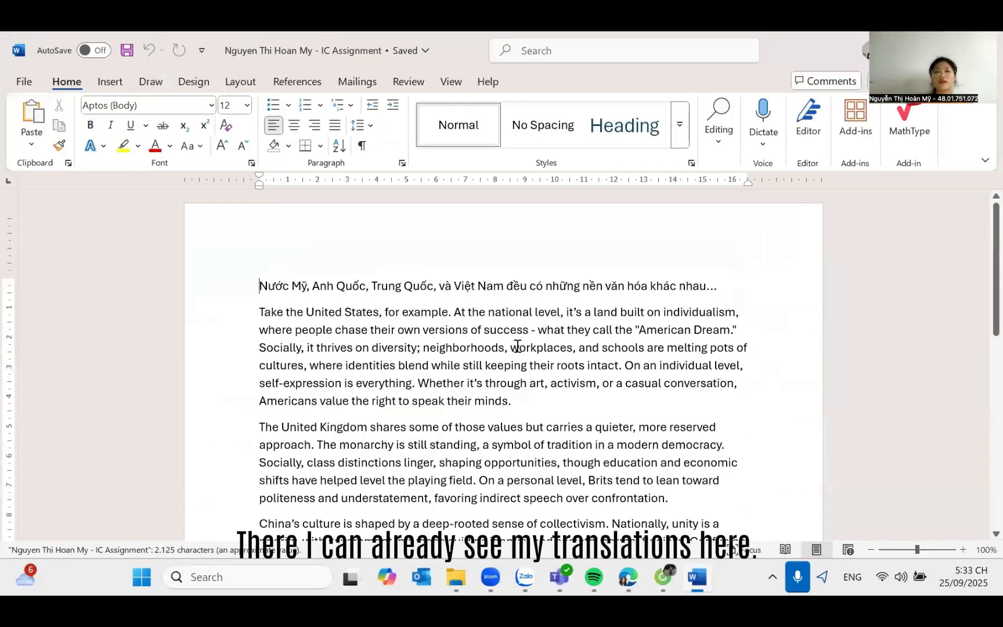
Compare the Vietnamese first sentence with the untranslated English paragraphs below it in the output document.
drag(732, 293, 275, 266)
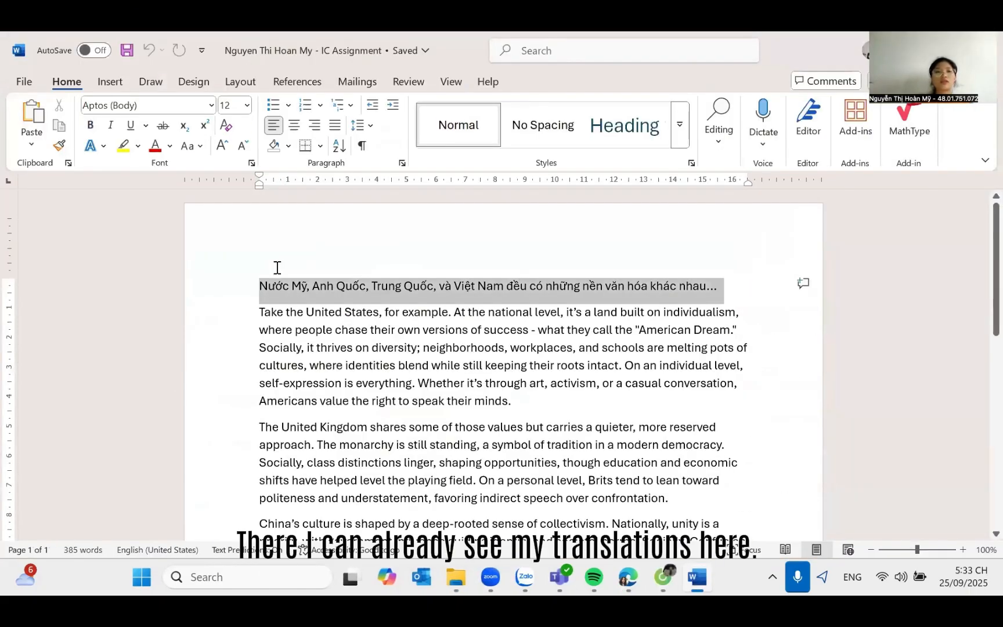
click(312, 400)
drag(257, 312, 606, 524)
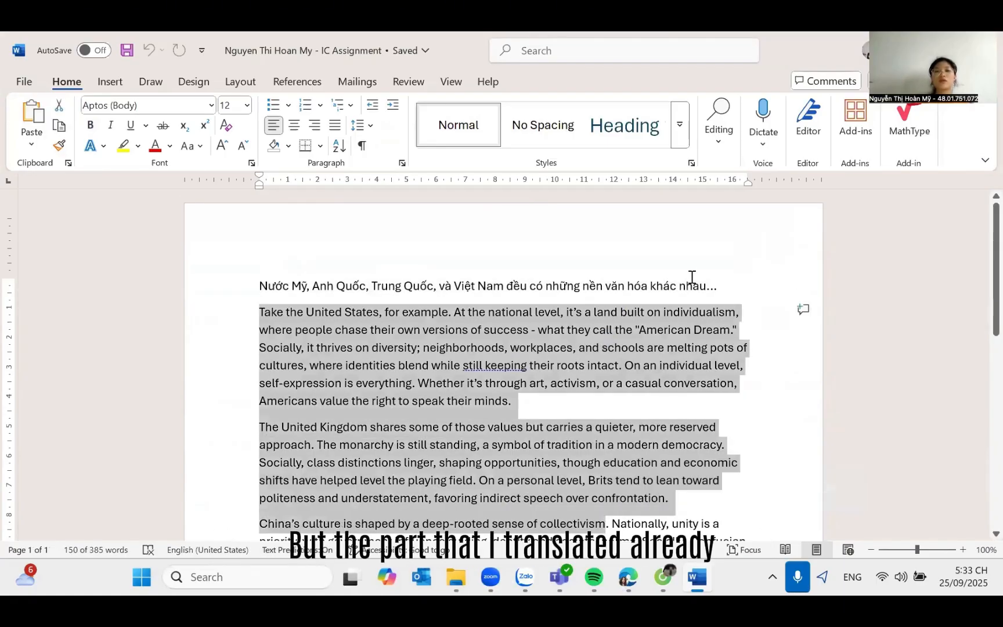
click(718, 285)
click(211, 240)
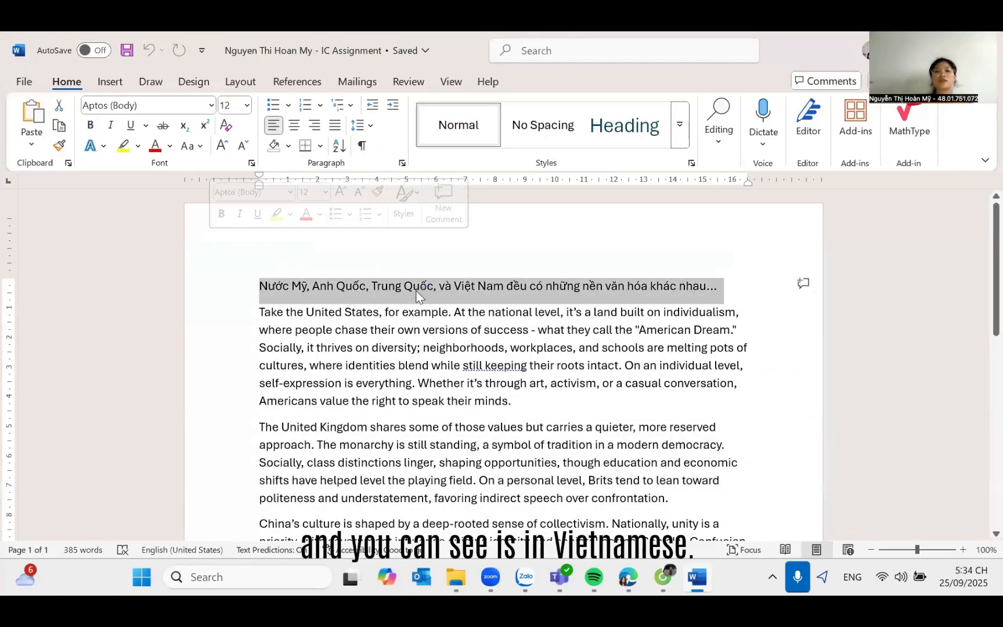
click(246, 366)
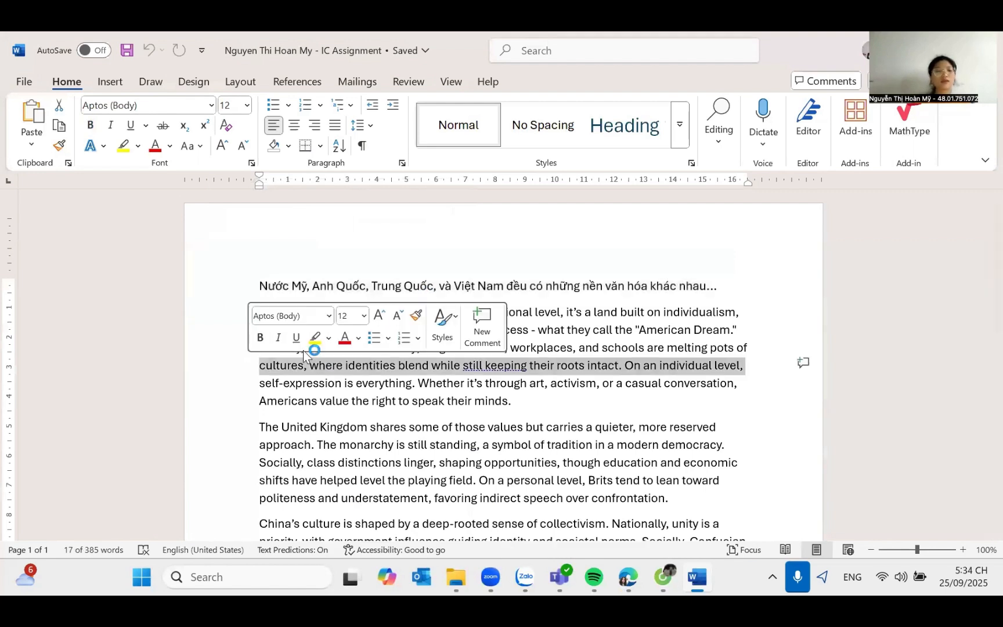
click(312, 400)
click(524, 409)
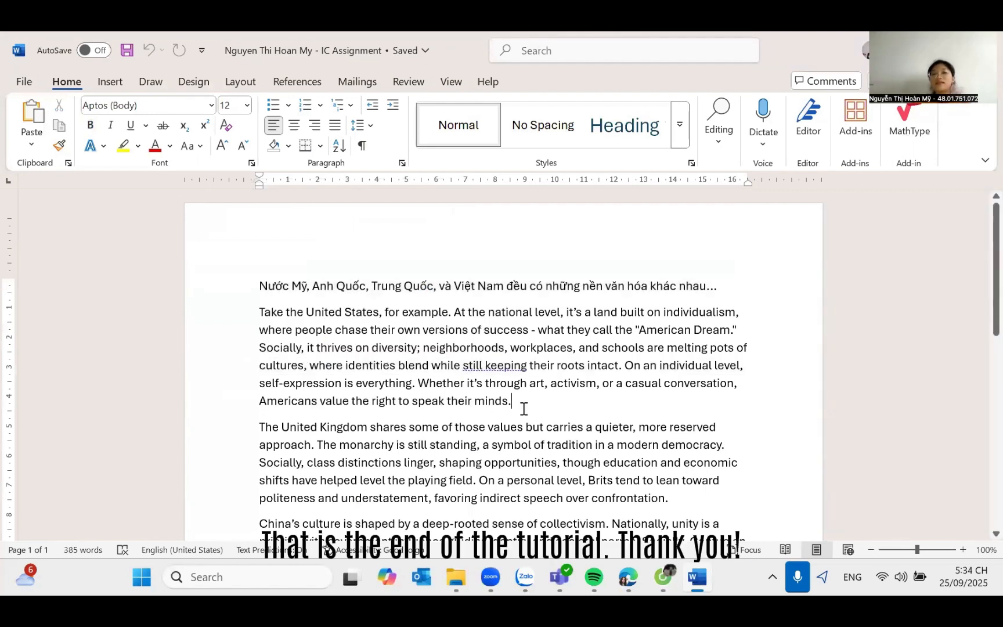